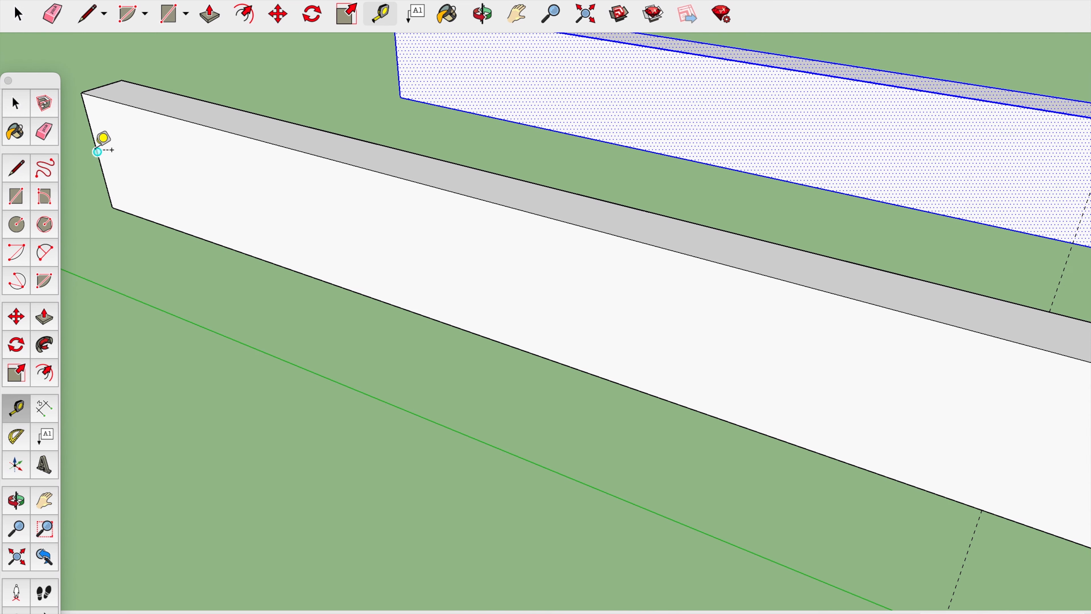
# Place vertical guide lines near the unmarked ends of both boards to mark the joint shoulders.
pyautogui.keyDown('shift'); pyautogui.moveTo(378, 41); pyautogui.dragTo(353, 163, button='middle'); pyautogui.keyUp('shift')
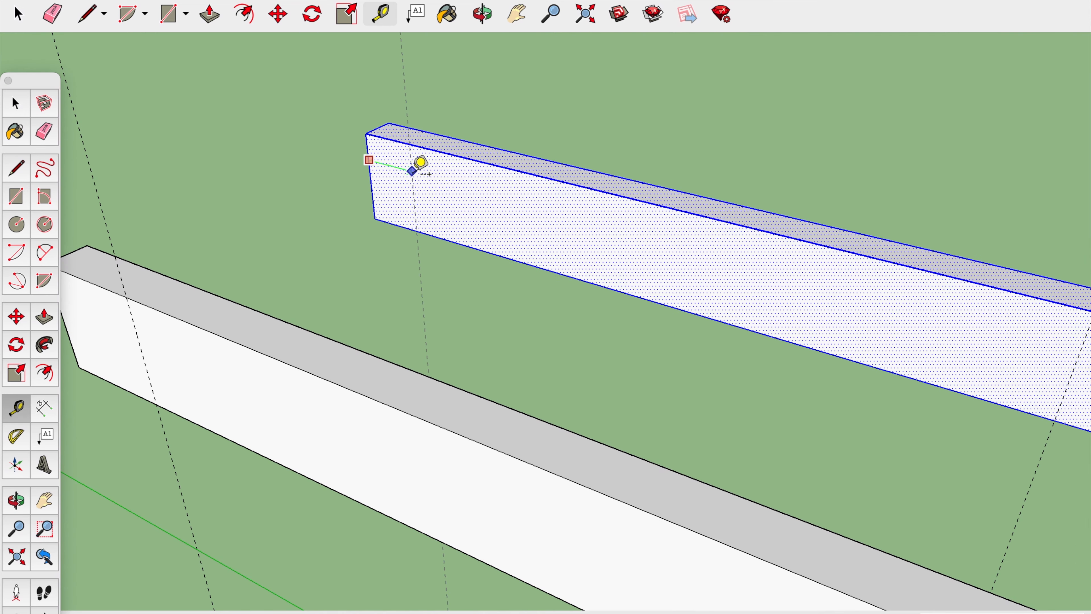
pyautogui.scroll(-5, 505, 253)
pyautogui.moveTo(506, 254); pyautogui.dragTo(261, 275, button='middle')
pyautogui.moveTo(479, 351); pyautogui.dragTo(312, 328, button='middle')
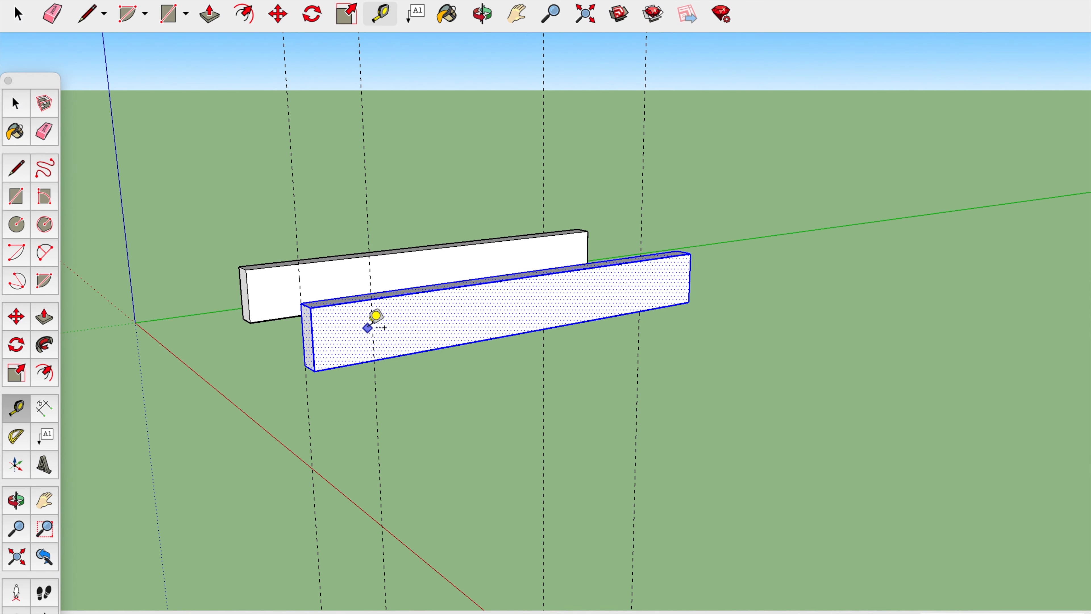
# Draw a line down the selected board's face along the end guide and push the end section in to form a half-lap recess.
pyautogui.scroll(4, 377, 316)
pyautogui.press('l')
pyautogui.click(400, 409)
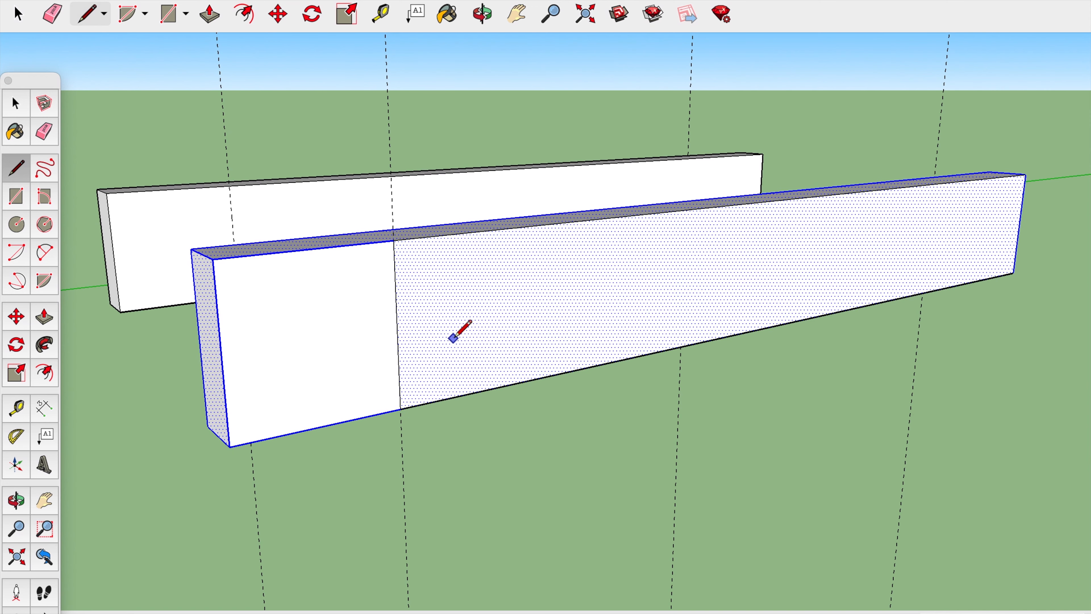
pyautogui.press('p')
pyautogui.click(344, 346)
pyautogui.press('Return')
# Mark the end of the board nearest the green axis along its guide and recess that section by the same depth.
pyautogui.scroll(-3, 277, 316)
pyautogui.moveTo(183, 236); pyautogui.dragTo(805, 129, button='middle')
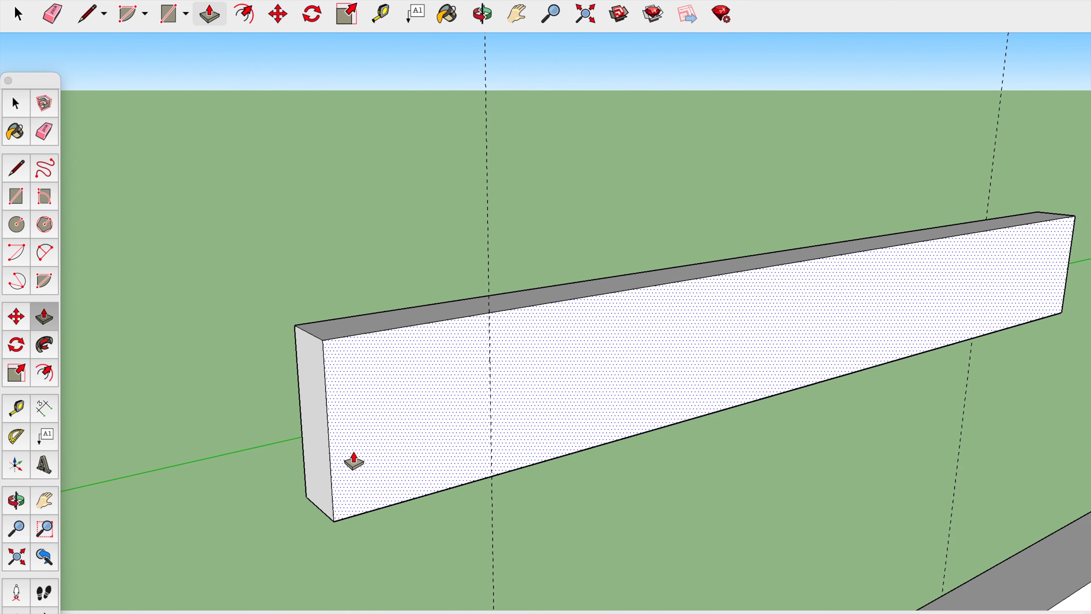
pyautogui.press('l')
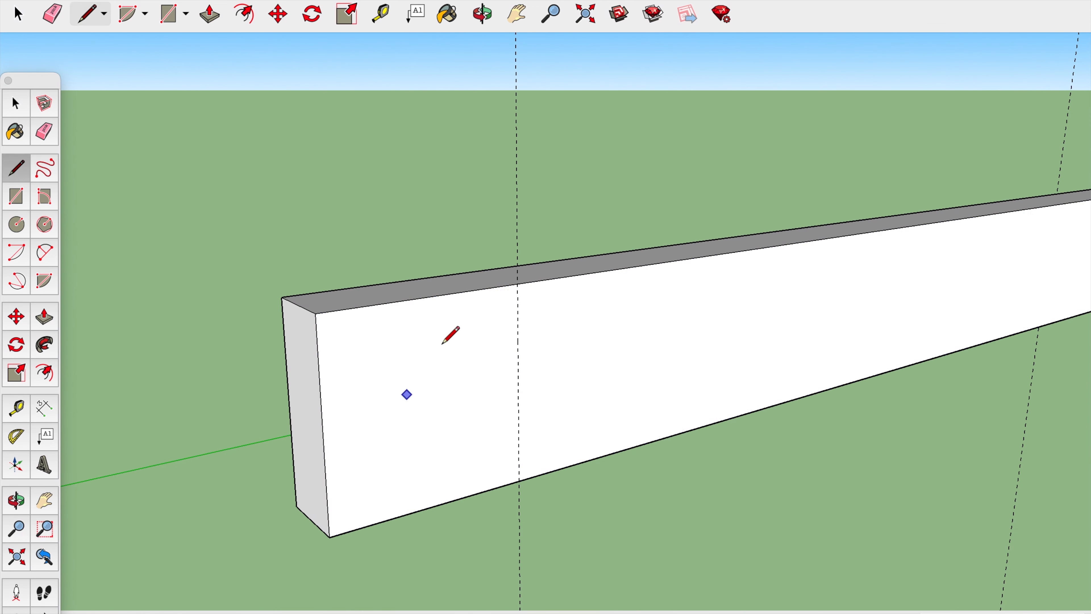
pyautogui.scroll(-3, 438, 406)
pyautogui.press('p')
pyautogui.click(429, 427)
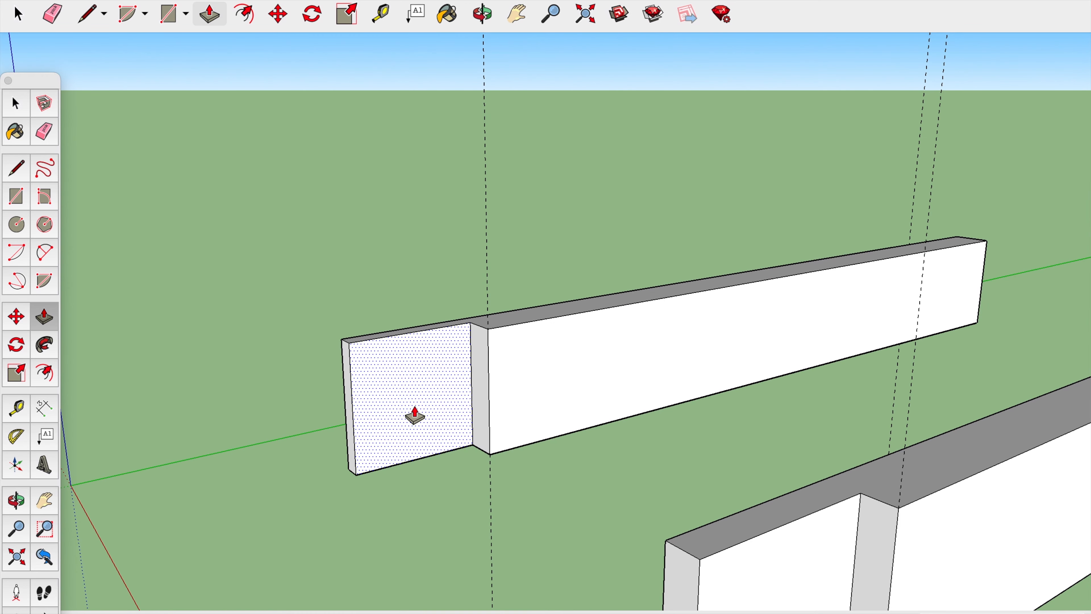
pyautogui.click(414, 417)
# On the opposite face of the same board, draw a line along the guide at the other end and recess that end.
pyautogui.scroll(-1, 424, 384)
pyautogui.moveTo(424, 385); pyautogui.dragTo(472, 285, button='middle')
pyautogui.press('l')
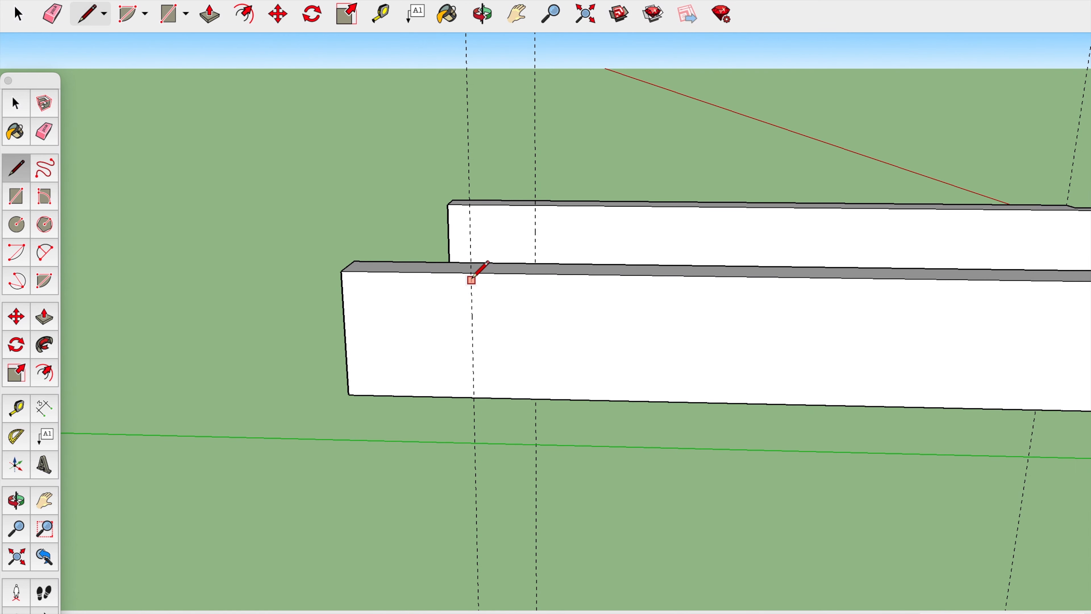
pyautogui.click(475, 397)
pyautogui.press('p')
pyautogui.click(387, 381)
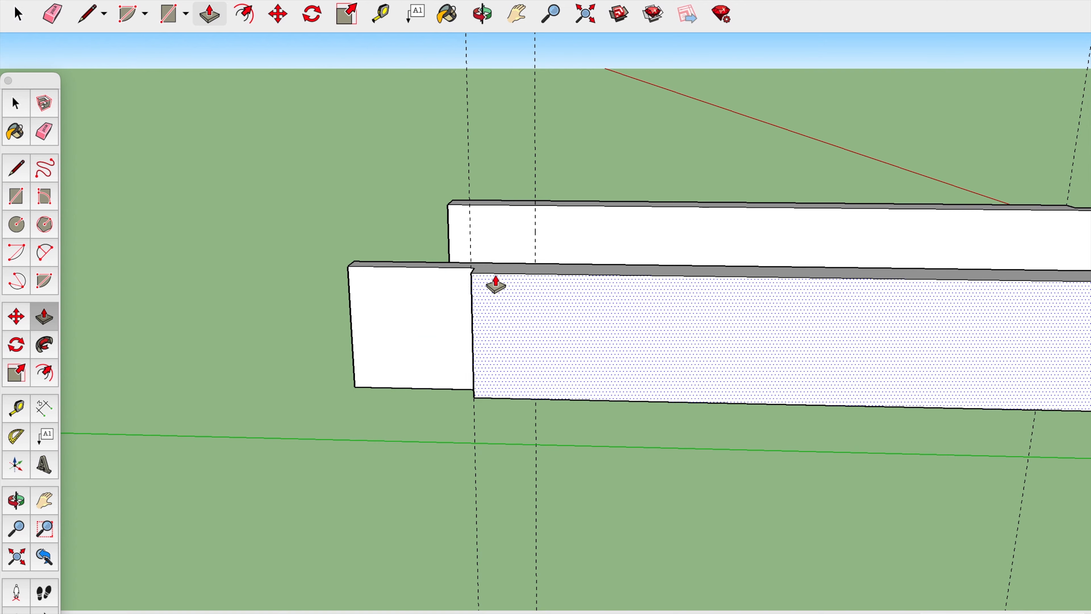
# Cut the matching end recess on the opposite face of the other board, up to its guide line.
pyautogui.scroll(3, 536, 121)
pyautogui.press('l')
pyautogui.click(536, 291)
pyautogui.press('p')
pyautogui.click(435, 365)
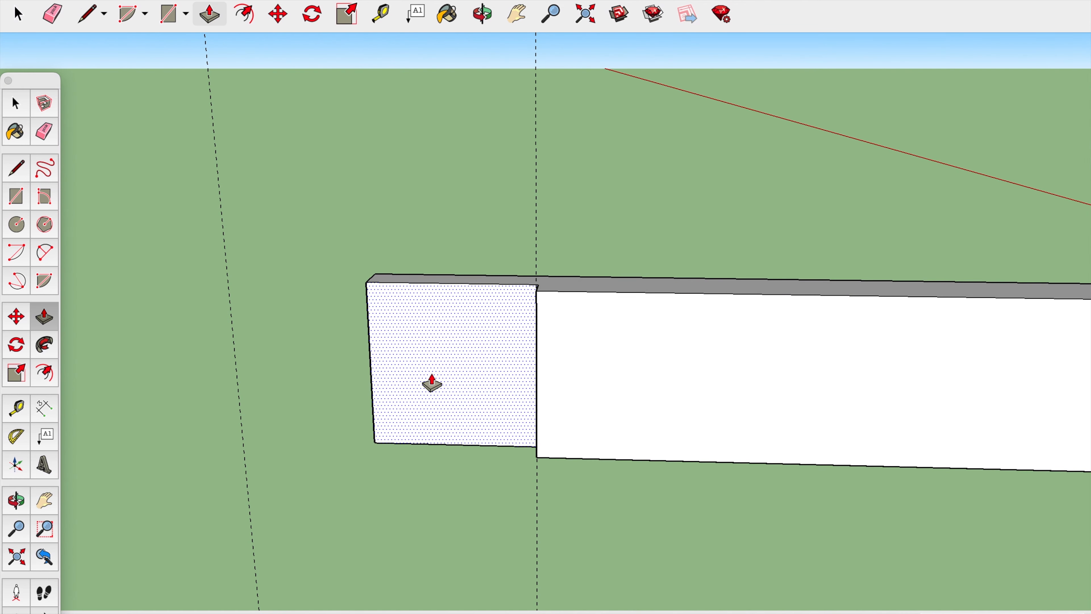
# Erase the guide lines left around both boards.
pyautogui.scroll(-5, 432, 383)
pyautogui.moveTo(481, 429); pyautogui.dragTo(334, 313, button='middle')
pyautogui.press('space')
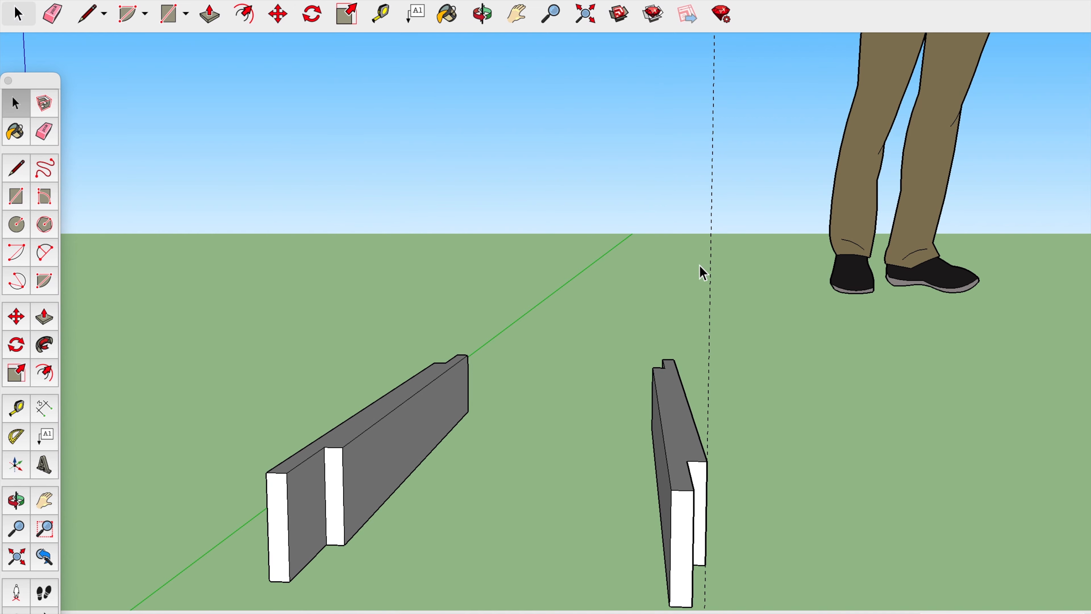
pyautogui.moveTo(555, 387); pyautogui.dragTo(420, 401, button='middle')
# Place guides along the centre of one board's top edge and draw two lines across it marking a notch.
pyautogui.press('t')
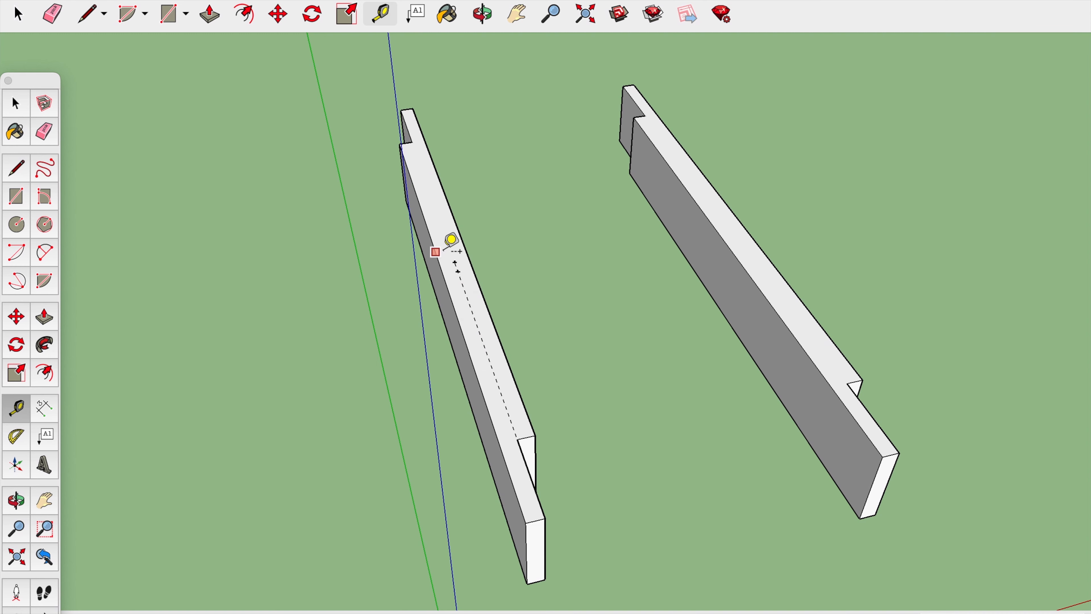
pyautogui.scroll(3, 458, 237)
pyautogui.press('l')
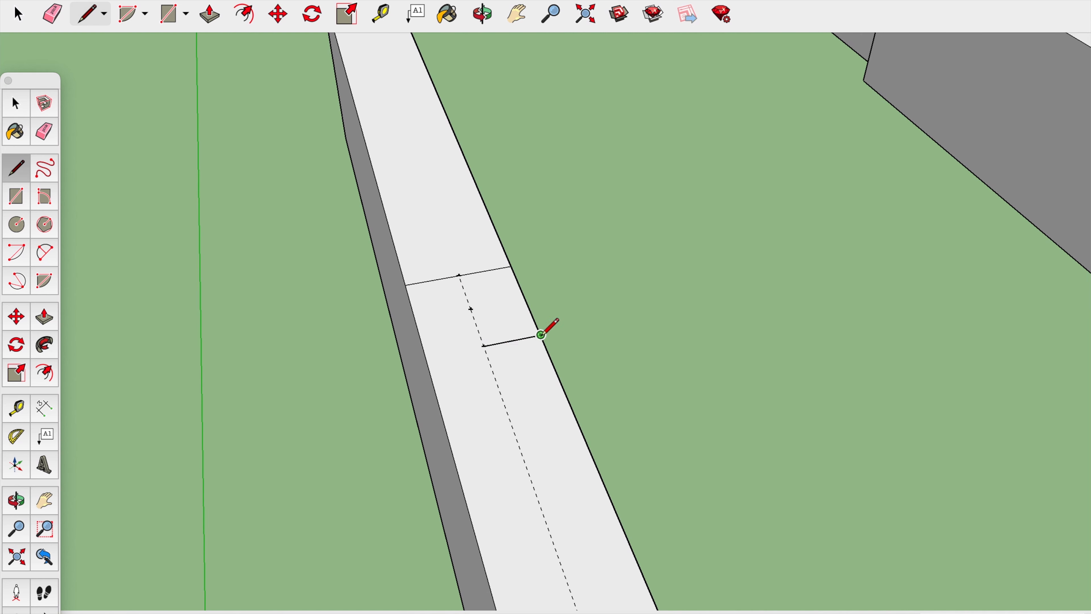
pyautogui.click(484, 347)
# Push the marked section down into the board to cut an open notch in its top edge.
pyautogui.moveTo(505, 304); pyautogui.dragTo(350, 302, button='middle')
pyautogui.press('p')
pyautogui.click(346, 256)
pyautogui.click(364, 347)
pyautogui.press('space')
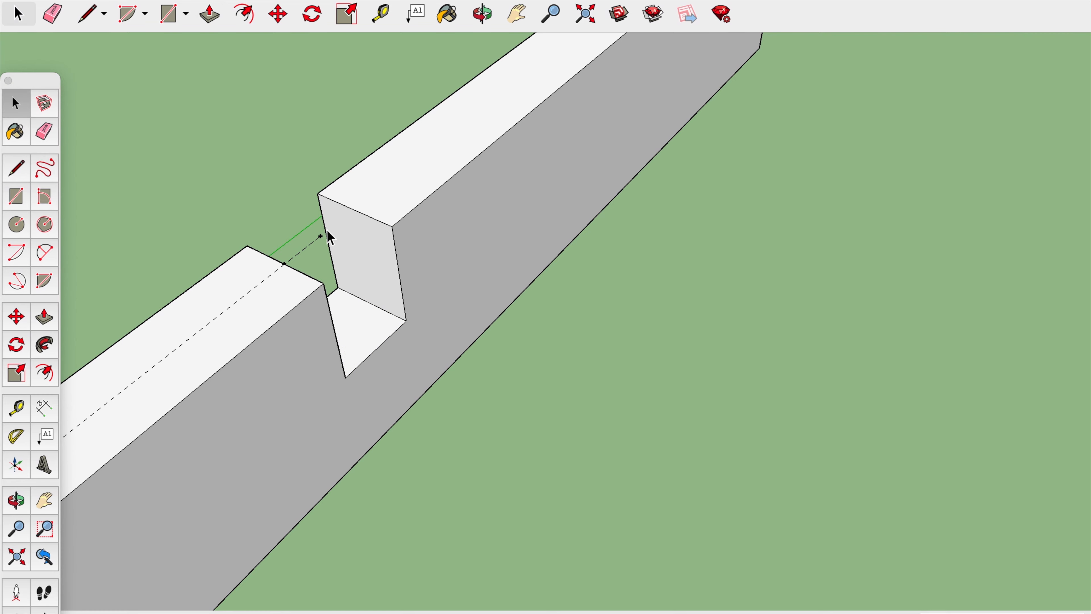
# Place guides along the centre of the second board's underside and draw two lines across it marking a matching notch.
pyautogui.moveTo(448, 262); pyautogui.dragTo(680, 327, button='middle')
pyautogui.scroll(-4, 399, 142)
pyautogui.press('t')
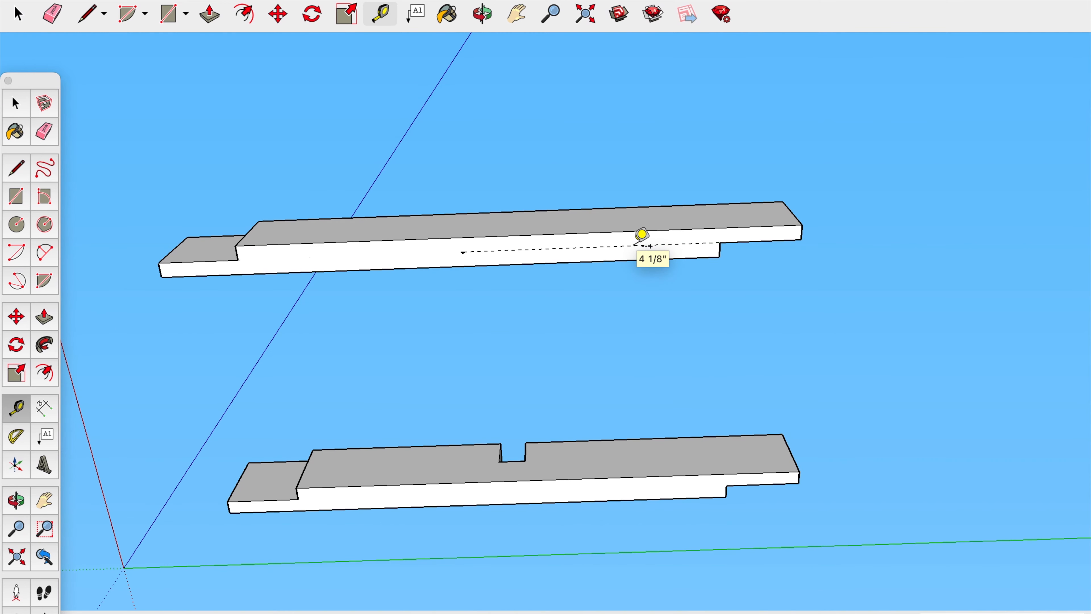
pyautogui.scroll(4, 493, 243)
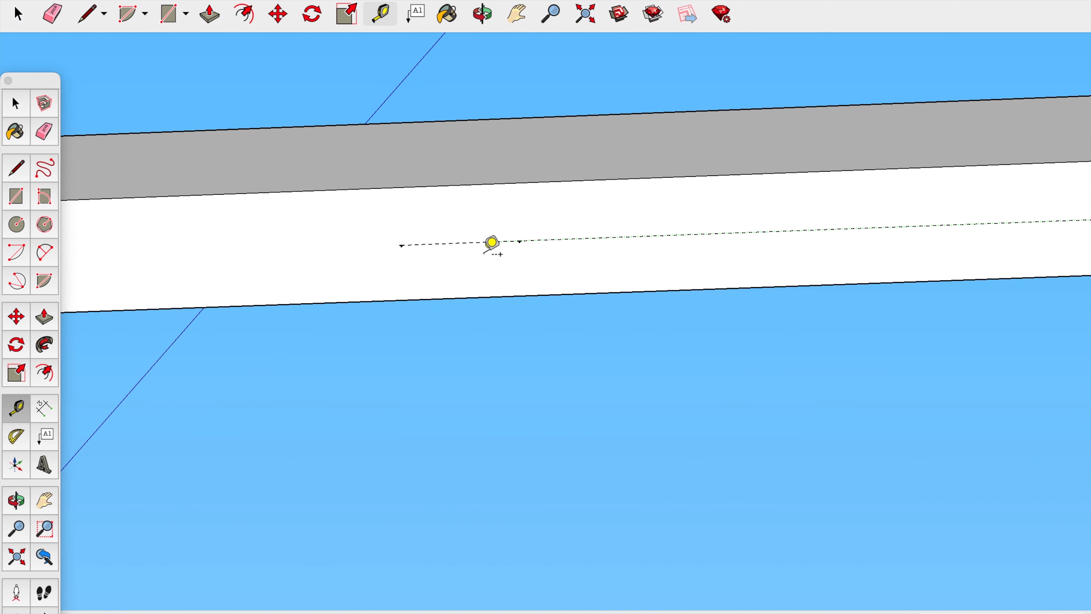
pyautogui.press('l')
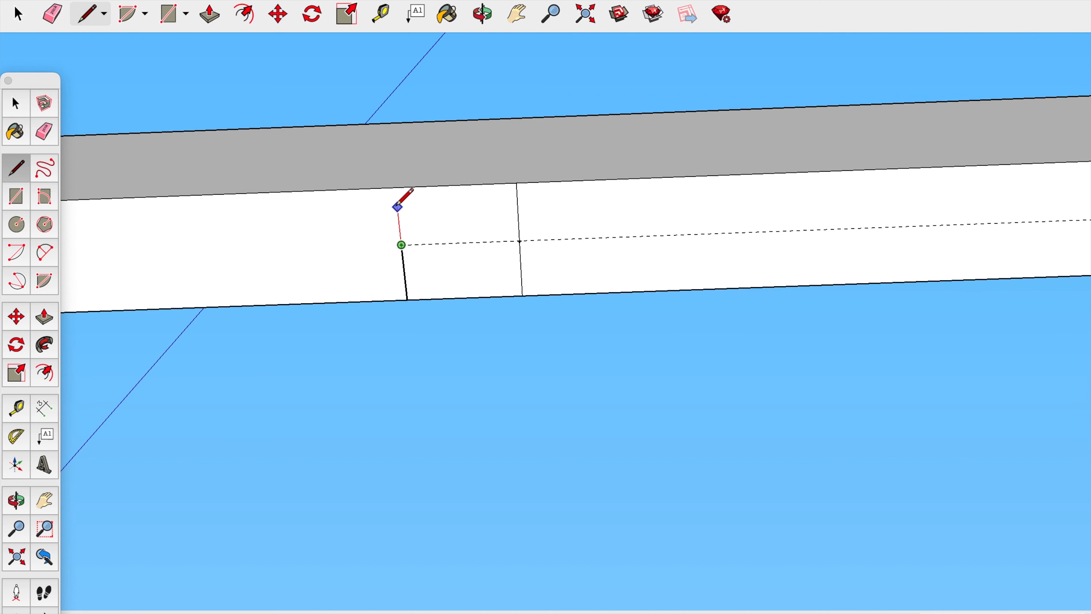
# Push the marked section into the second board's underside to cut the notch, and remove the leftover lines and guides.
pyautogui.press('p')
pyautogui.click(497, 293)
pyautogui.click(494, 247)
pyautogui.press('space')
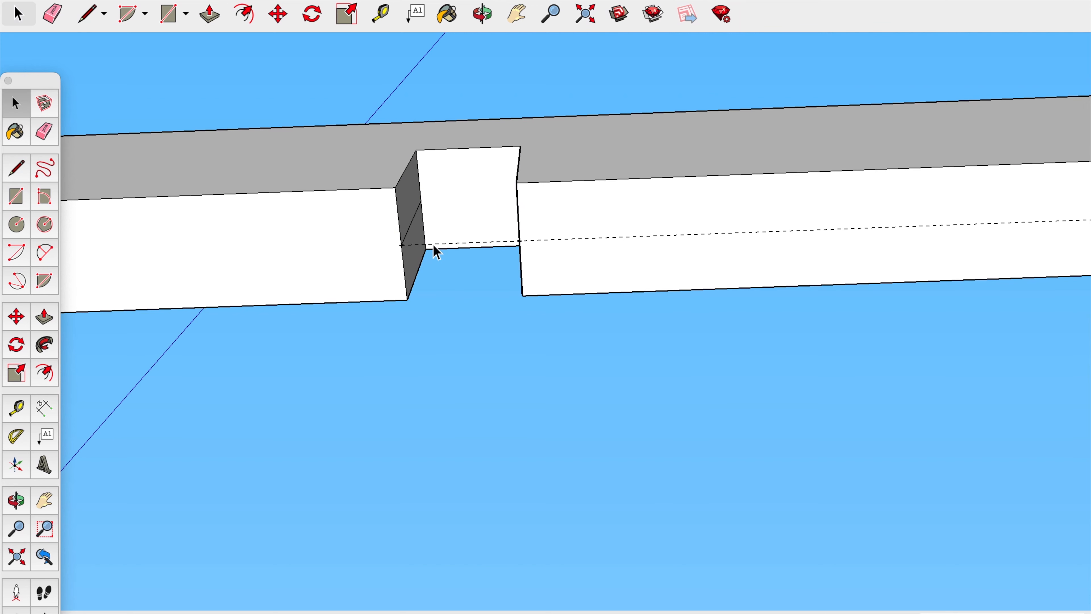
pyautogui.click(433, 244)
pyautogui.click(1014, 30)
pyautogui.scroll(3, 424, 244)
pyautogui.click(404, 213)
# Make the board with the notch in its underside a component named Cross Piece.
pyautogui.moveTo(465, 222); pyautogui.dragTo(904, 406, button='middle')
pyautogui.scroll(-3, 651, 282)
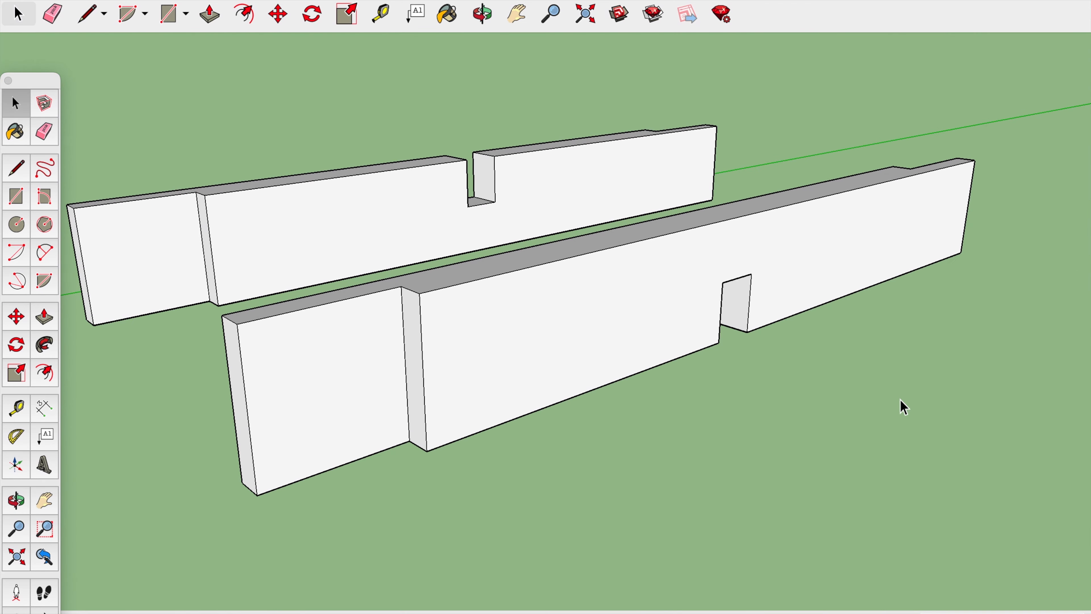
pyautogui.rightClick(564, 332)
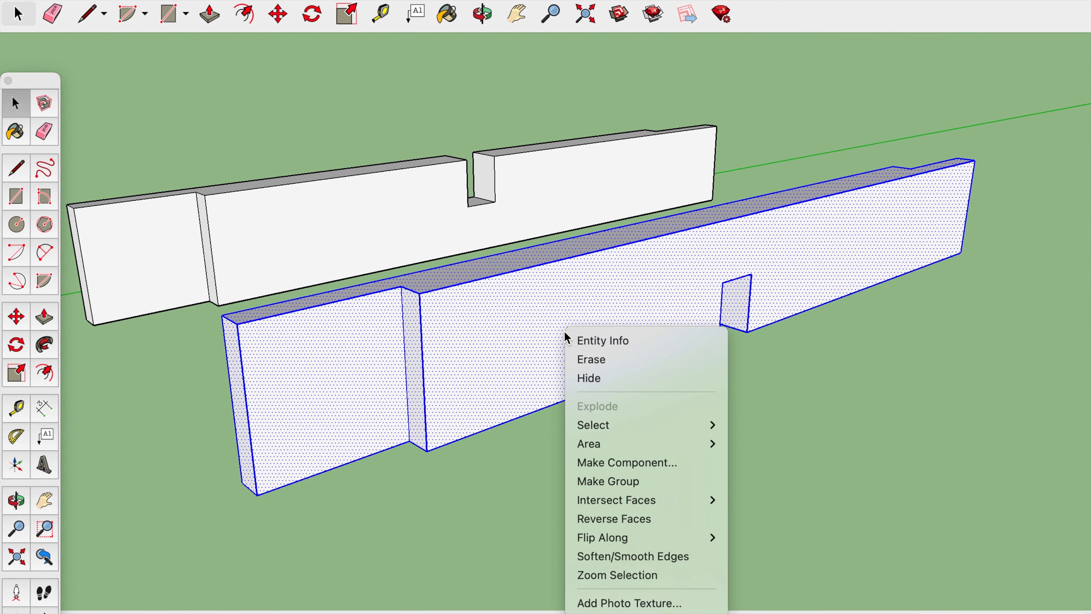
pyautogui.click(640, 463)
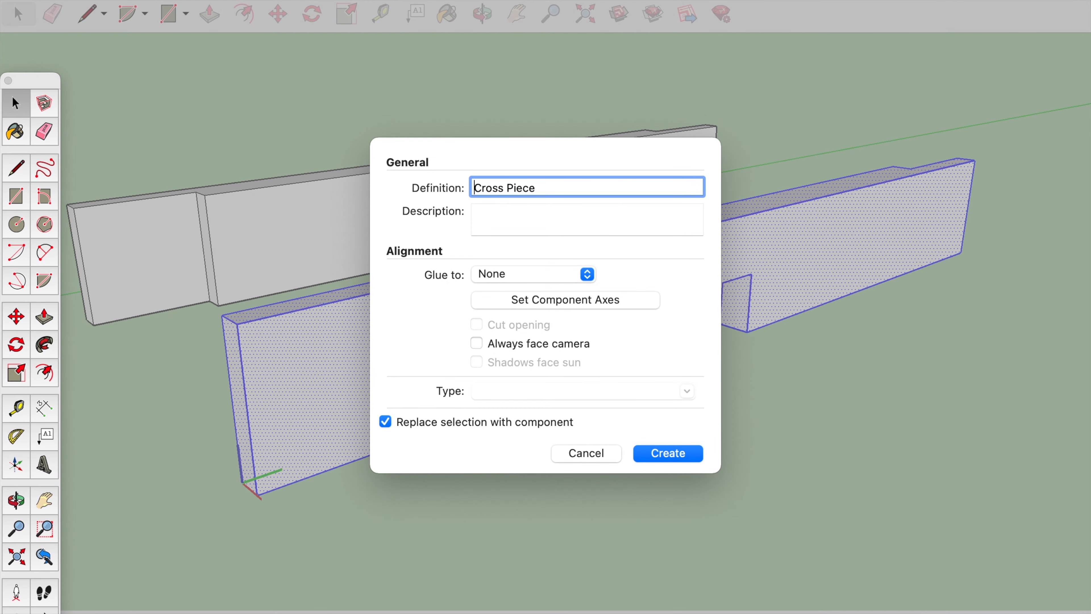
pyautogui.press('Return')
# Make the board with the notch in its top edge a component named Bottom Cross Piece.
pyautogui.rightClick(381, 245)
pyautogui.click(447, 376)
pyautogui.write('Bottom Cross Piece')
pyautogui.press('Return')
# Draw a long rectangle on the ground in front of the cross pieces and pull it up into a flat board.
pyautogui.scroll(-3, 448, 385)
pyautogui.moveTo(448, 385); pyautogui.dragTo(302, 392, button='middle')
pyautogui.press('r')
pyautogui.click(303, 463)
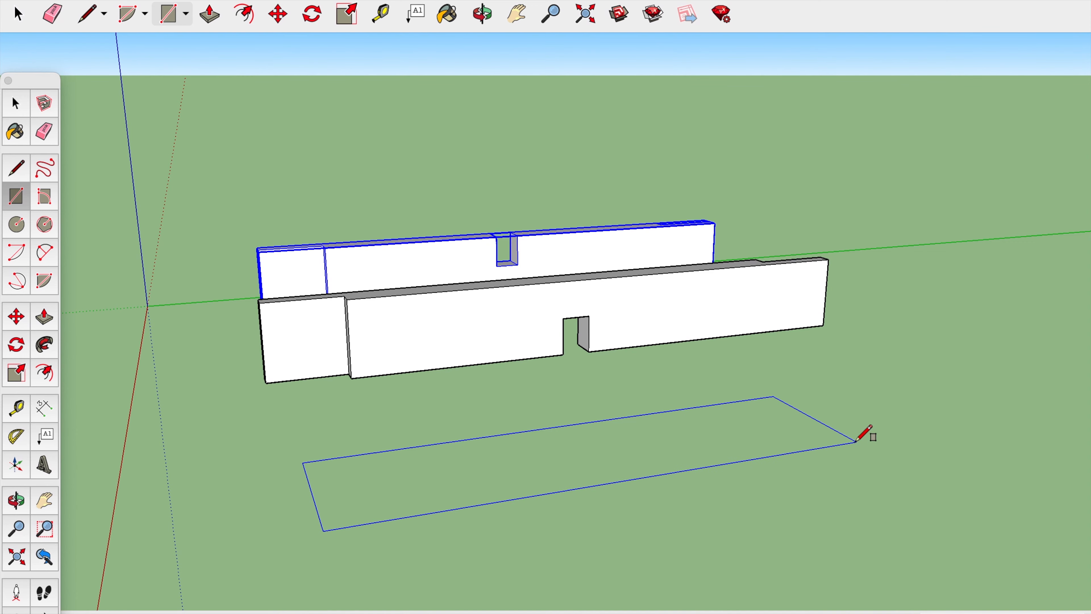
pyautogui.click(855, 441)
pyautogui.press('p')
pyautogui.click(786, 417)
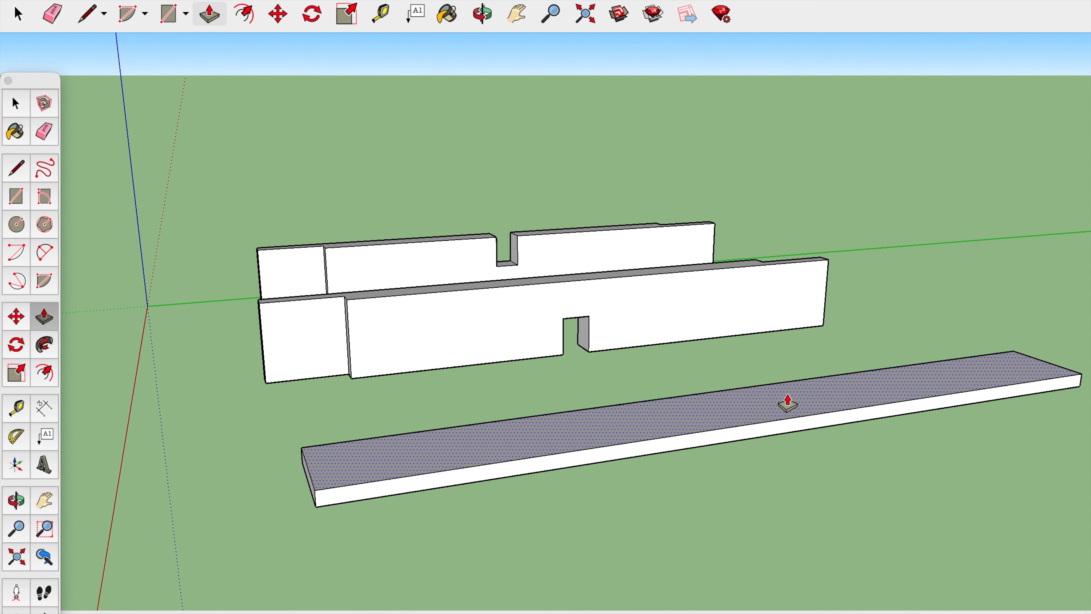
pyautogui.click(787, 403)
# Place two guide lines across the flat board's top face to mark the notch's sides.
pyautogui.moveTo(708, 379); pyautogui.dragTo(619, 499, button='middle')
pyautogui.press('t')
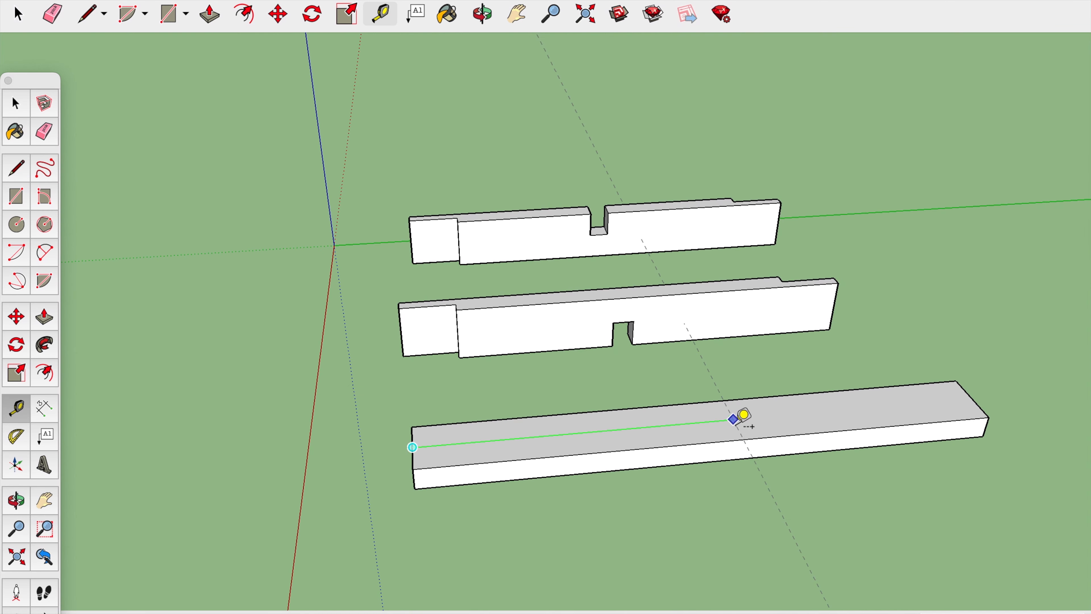
pyautogui.scroll(3, 744, 416)
pyautogui.moveTo(830, 435); pyautogui.dragTo(821, 463, button='middle')
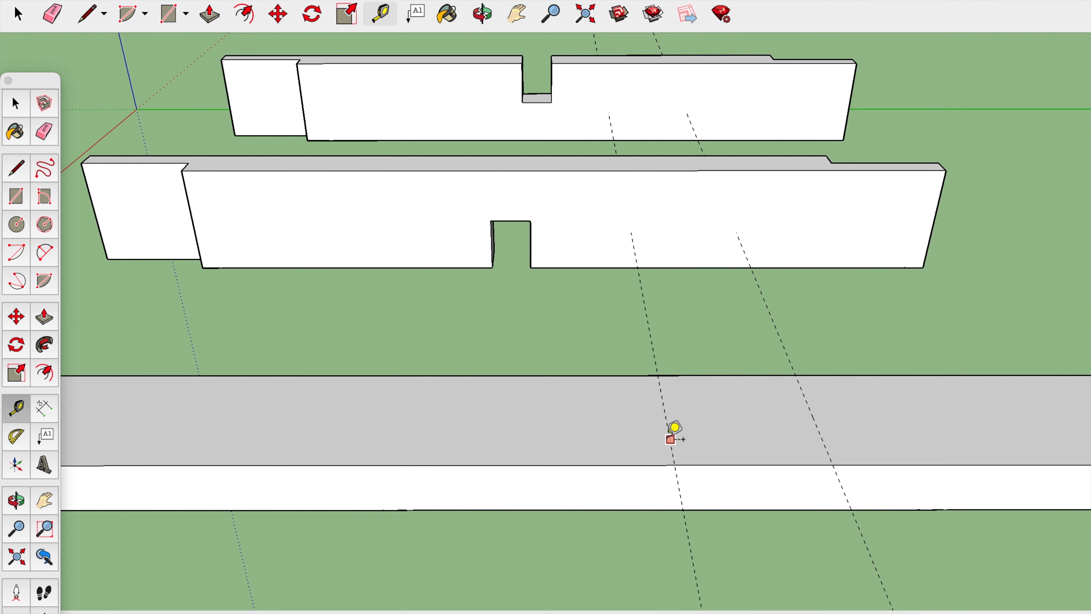
# Draw a rectangle between the two guides on the flat board and push it down to form a shallow notch.
pyautogui.press('r')
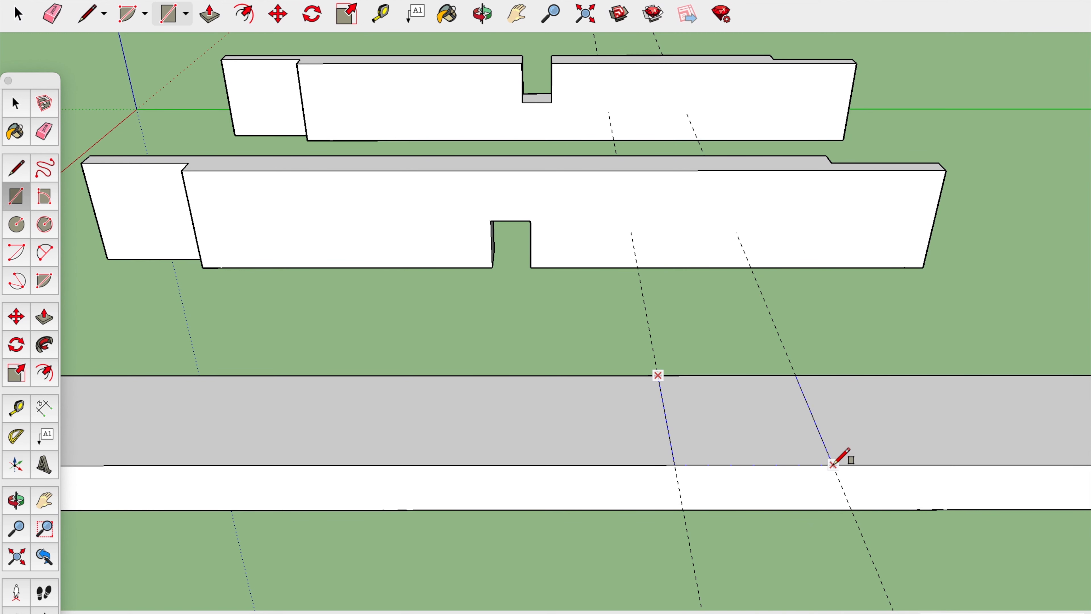
pyautogui.click(833, 464)
pyautogui.press('p')
pyautogui.moveTo(752, 423); pyautogui.dragTo(751, 453)
pyautogui.scroll(-5, 752, 453)
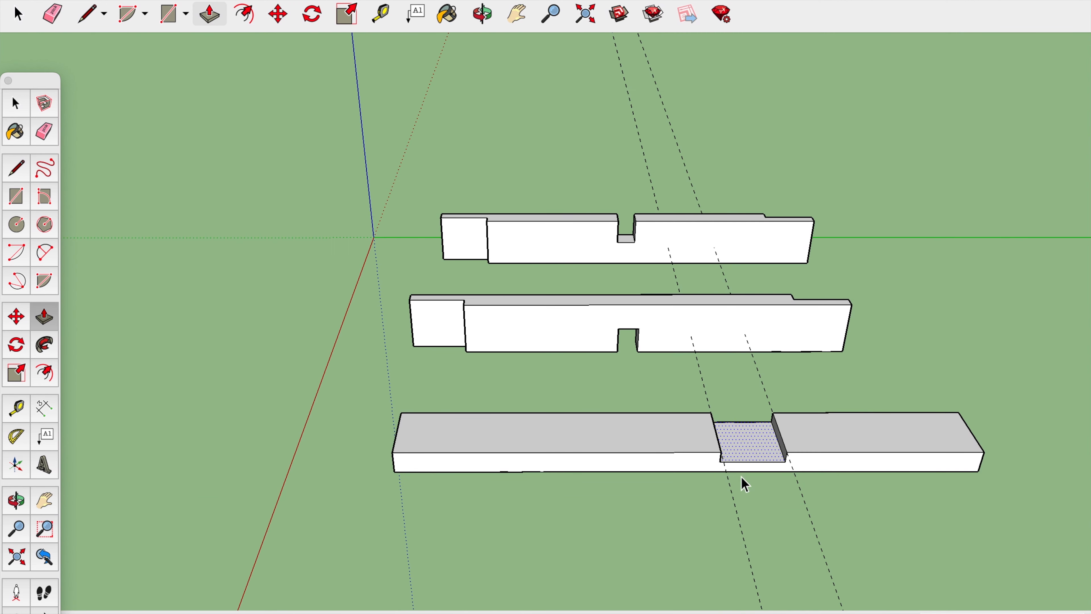
# Erase the guide lines and turn the notched flat board into a leg component.
pyautogui.press('space')
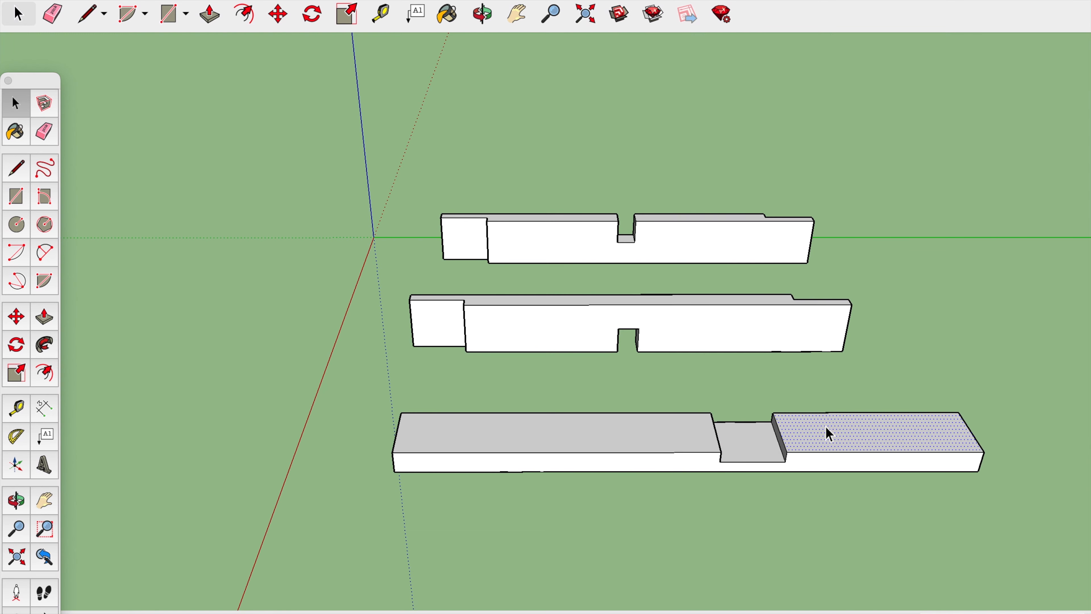
pyautogui.tripleClick(829, 434)
pyautogui.press('m')
pyautogui.scroll(3, 970, 463)
pyautogui.press('space')
pyautogui.rightClick(469, 425)
pyautogui.click(526, 478)
pyautogui.write('Le')
pyautogui.press('Return')
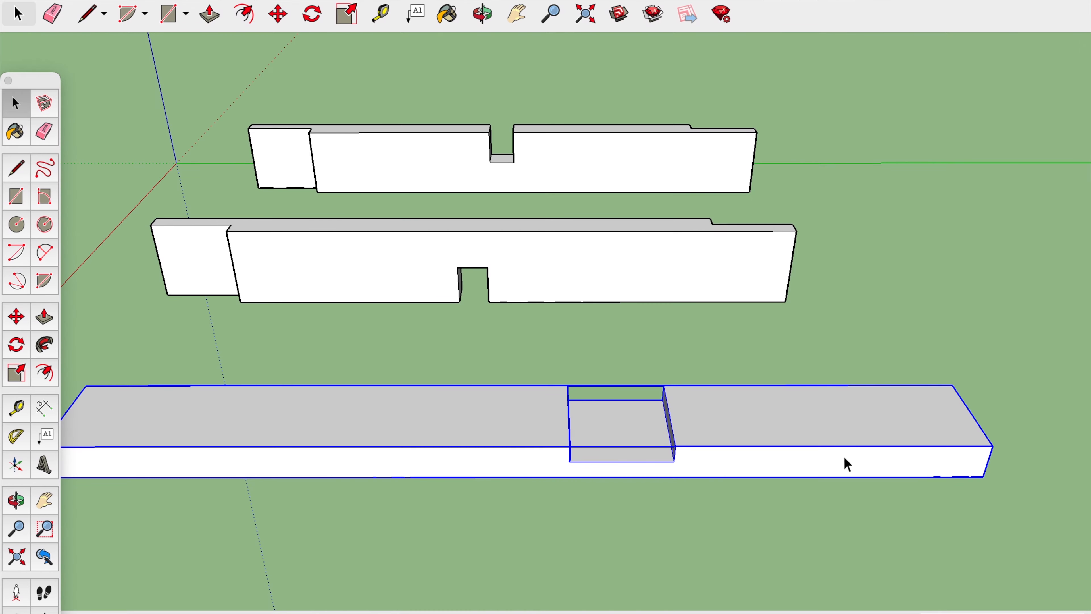
# Move the leg component and rotate it to stand upright beside the cross pieces.
pyautogui.press('m')
pyautogui.moveTo(517, 462); pyautogui.dragTo(507, 337)
pyautogui.click(507, 336)
pyautogui.scroll(-3, 515, 159)
pyautogui.moveTo(515, 158); pyautogui.dragTo(491, 316, button='middle')
pyautogui.click(491, 316)
pyautogui.click(436, 295)
pyautogui.moveTo(436, 295); pyautogui.dragTo(641, 136, button='middle')
pyautogui.click(598, 151)
# Open the leg component for editing and draw lines across its narrow side face from both notch corners.
pyautogui.scroll(3, 445, 208)
pyautogui.scroll(4, 445, 207)
pyautogui.press('space')
pyautogui.press('m')
pyautogui.scroll(2, 516, 344)
pyautogui.press('space')
pyautogui.tripleClick(577, 354)
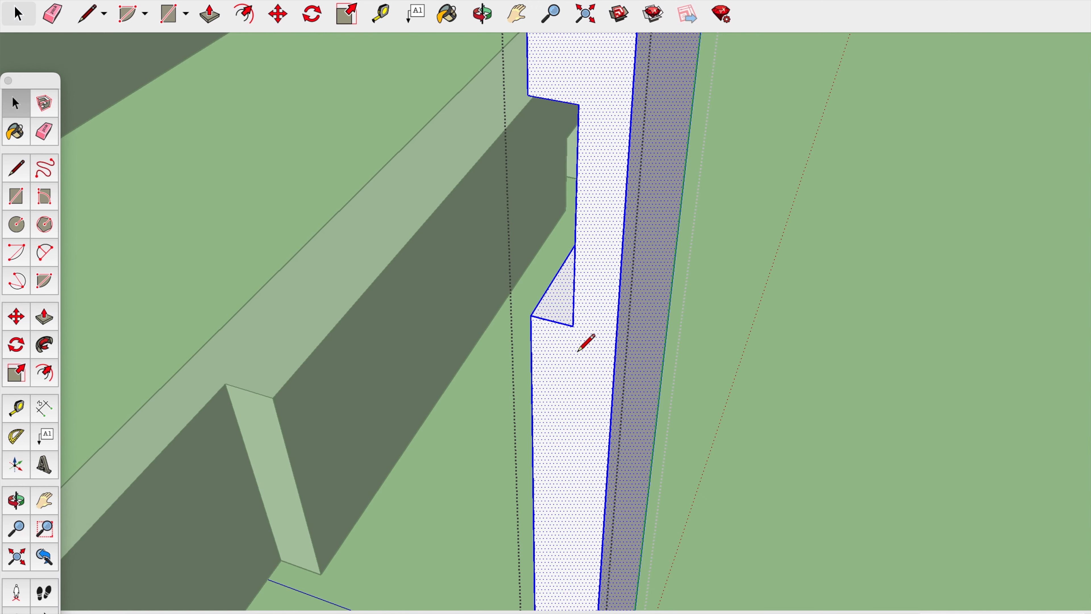
pyautogui.press('l')
pyautogui.click(531, 316)
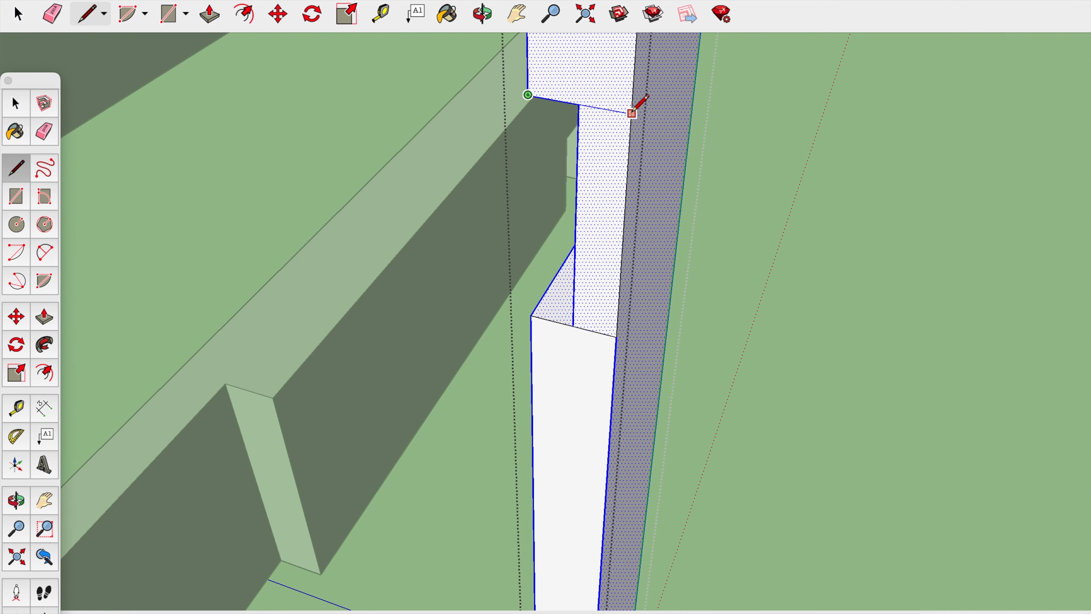
# Taper the leg above the notch by moving a short edge of its top end inward along the red axis.
pyautogui.scroll(-5, 632, 112)
pyautogui.moveTo(650, 105); pyautogui.dragTo(343, 351, button='middle')
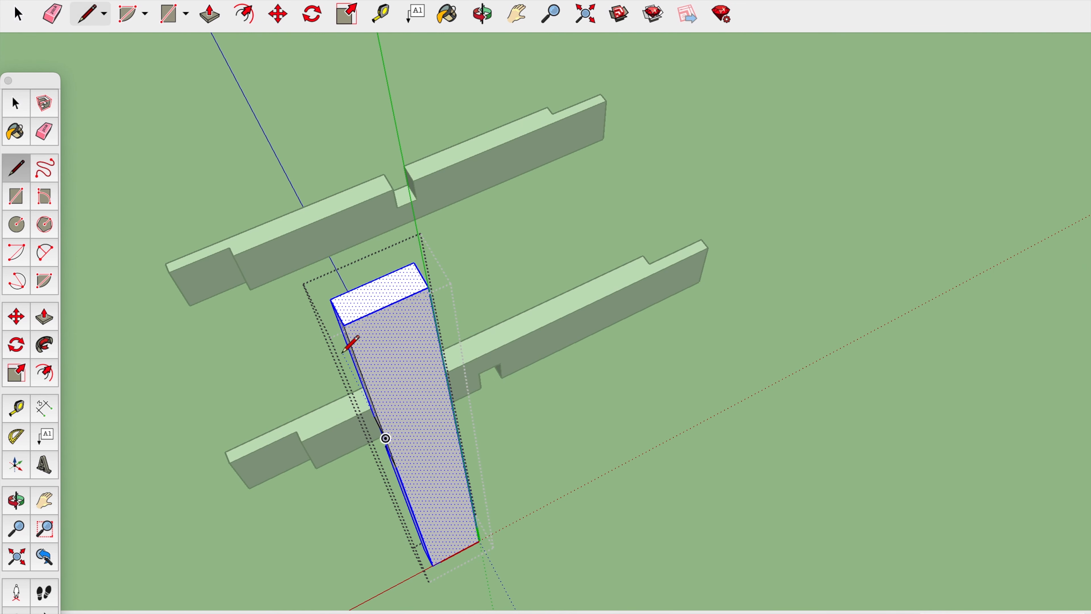
pyautogui.press('space')
pyautogui.scroll(5, 341, 328)
pyautogui.click(342, 305)
pyautogui.press('m')
pyautogui.click(337, 297)
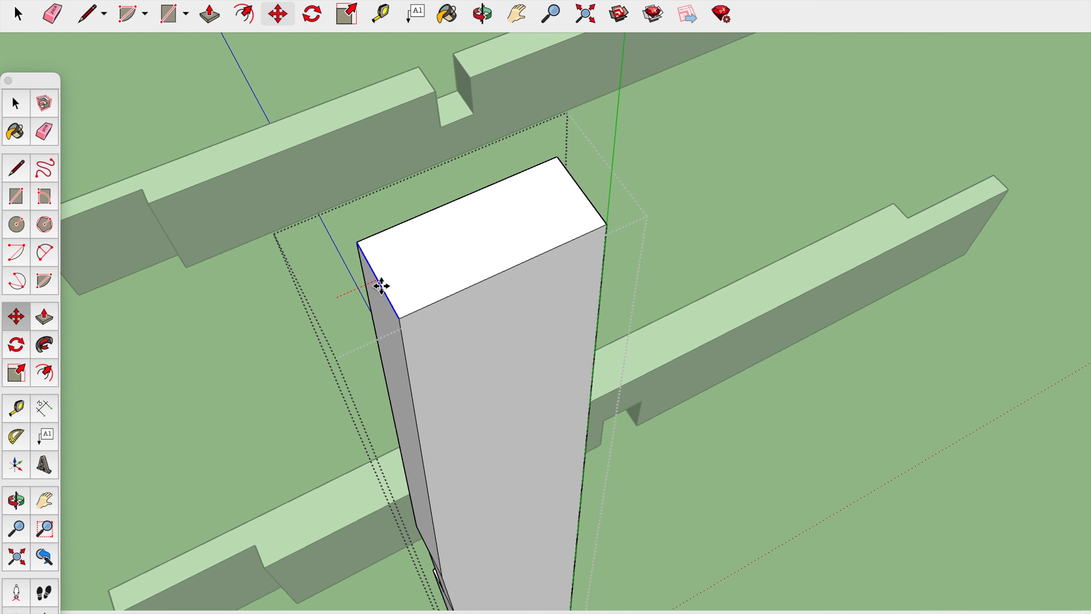
# Taper the leg below the notch by moving the matching short edge of its bottom end inward.
pyautogui.scroll(-5, 390, 272)
pyautogui.moveTo(390, 275); pyautogui.dragTo(318, 467, button='middle')
pyautogui.scroll(-4, 572, 534)
pyautogui.scroll(4, 628, 382)
pyautogui.press('space')
pyautogui.click(624, 415)
pyautogui.press('m')
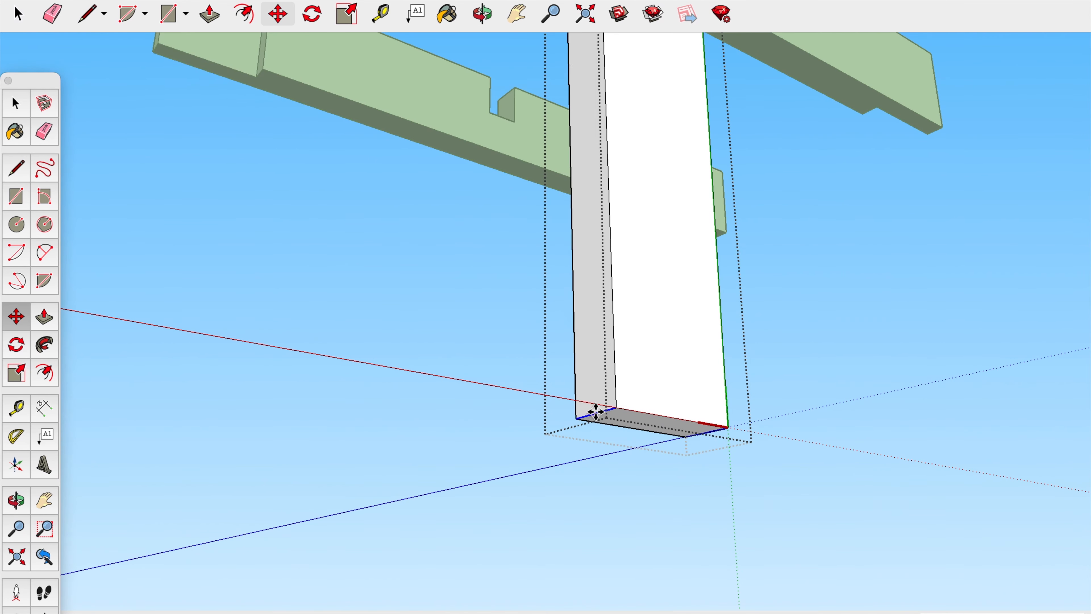
# Close the leg component and move the whole leg straight up along the vertical axis.
pyautogui.scroll(-5, 601, 407)
pyautogui.keyDown('shift'); pyautogui.moveTo(595, 221); pyautogui.dragTo(605, 438, button='middle'); pyautogui.keyUp('shift')
pyautogui.press('space')
pyautogui.click(604, 438)
pyautogui.scroll(4, 517, 374)
pyautogui.click(533, 580)
pyautogui.press('m')
pyautogui.click(537, 584)
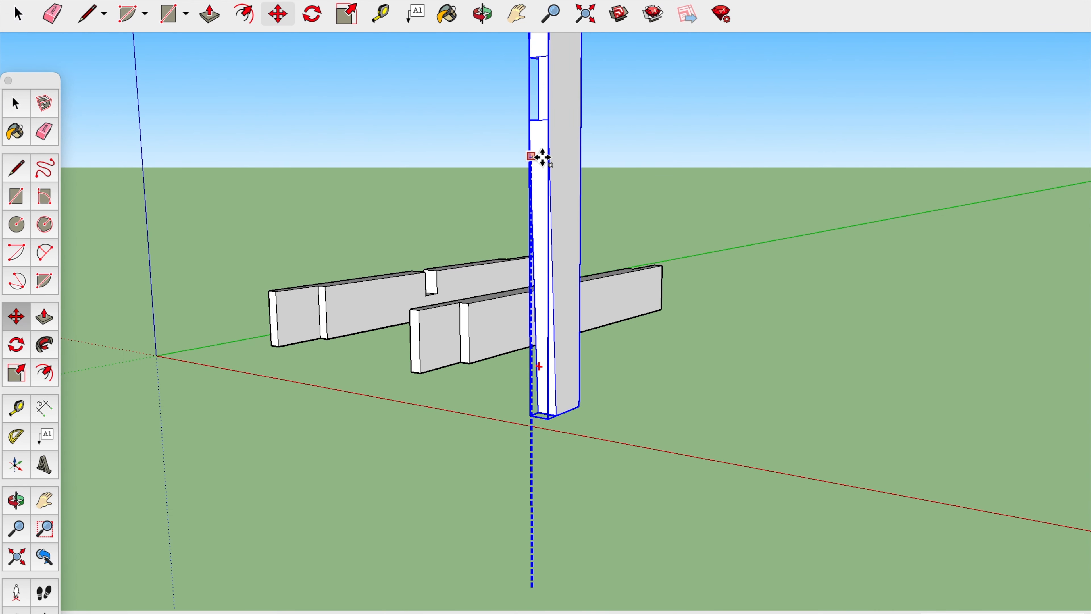
pyautogui.click(542, 157)
# Move the cross piece with the underside half-lap notch so its end seats in the leg's notch.
pyautogui.scroll(-3, 432, 238)
pyautogui.moveTo(434, 236); pyautogui.dragTo(558, 419, button='middle')
pyautogui.press('space')
pyautogui.click(490, 402)
pyautogui.scroll(5, 498, 394)
pyautogui.press('m')
pyautogui.click(508, 394)
pyautogui.scroll(-4, 551, 209)
pyautogui.keyDown('shift'); pyautogui.moveTo(552, 193); pyautogui.dragTo(460, 366, button='middle'); pyautogui.keyUp('shift')
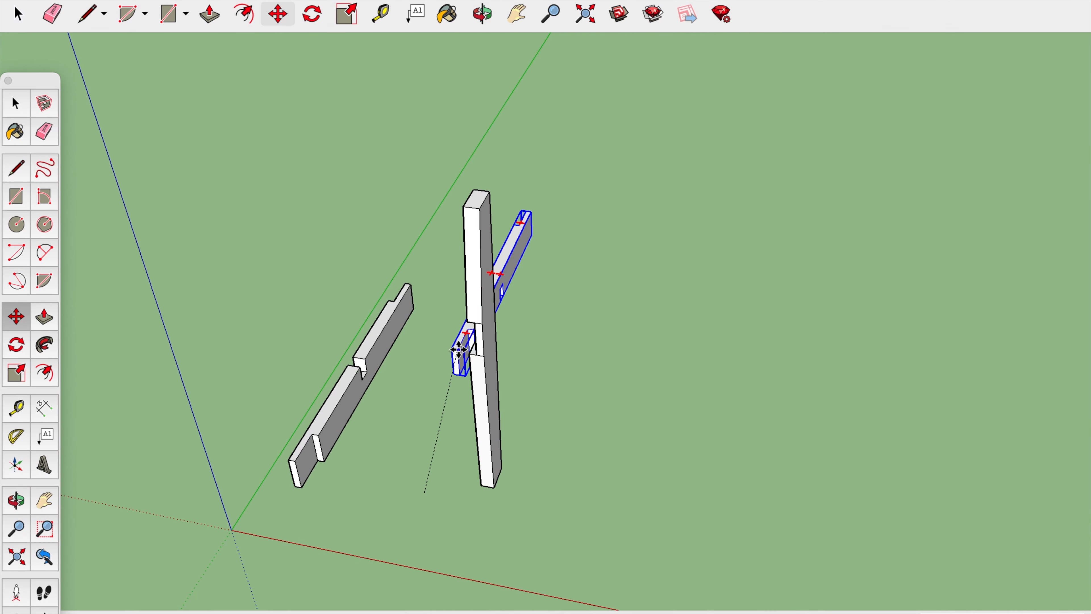
pyautogui.scroll(5, 461, 327)
pyautogui.click(558, 205)
# Rotate the loose cross piece horizontally until it is perpendicular to the one seated in the leg.
pyautogui.scroll(-4, 516, 229)
pyautogui.moveTo(541, 249); pyautogui.dragTo(346, 309, button='middle')
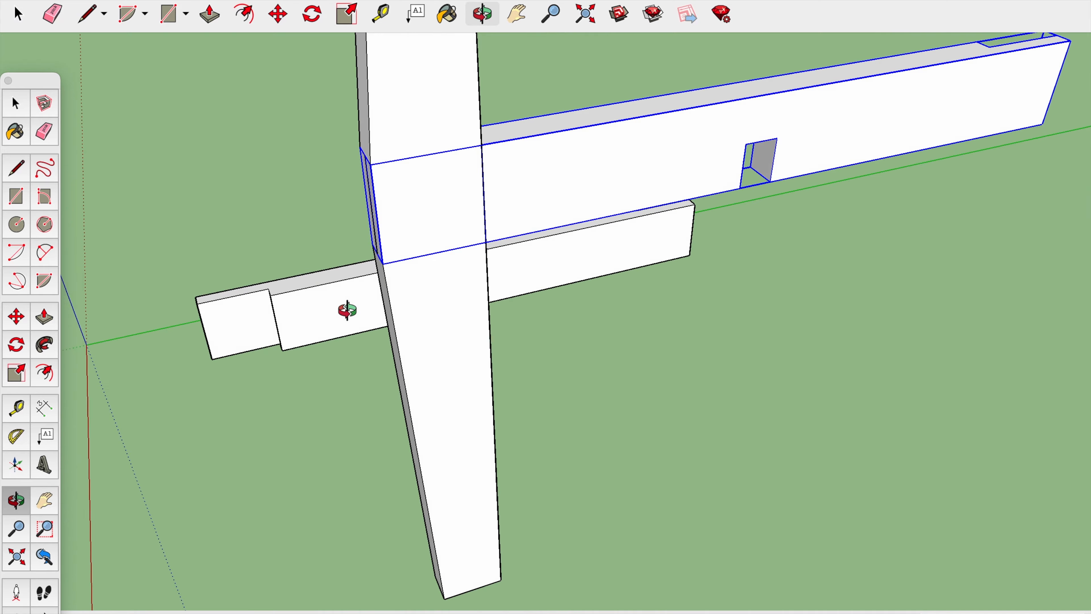
pyautogui.keyDown('shift'); pyautogui.moveTo(584, 303); pyautogui.dragTo(419, 258, button='middle'); pyautogui.keyUp('shift')
pyautogui.press('space')
pyautogui.click(397, 209)
pyautogui.press('m')
pyautogui.click(508, 167)
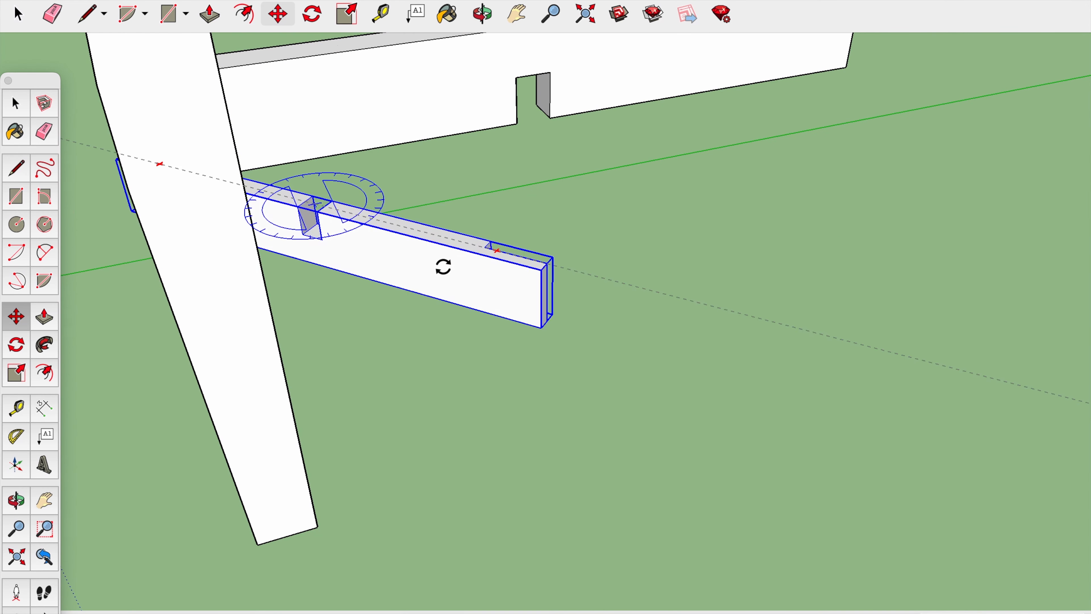
pyautogui.click(378, 335)
# Move the rotated cross piece by its half-lap notch corner so it interlocks with the other cross piece.
pyautogui.scroll(4, 312, 224)
pyautogui.click(304, 202)
pyautogui.scroll(-6, 495, 125)
pyautogui.keyDown('shift'); pyautogui.moveTo(561, 93); pyautogui.dragTo(507, 210, button='middle'); pyautogui.keyUp('shift')
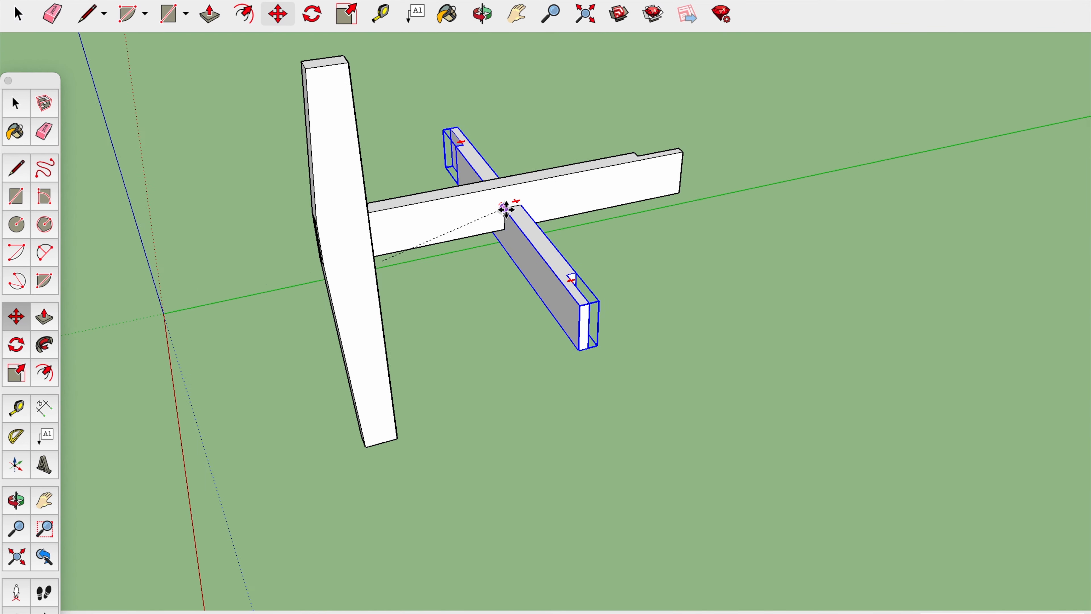
pyautogui.scroll(5, 507, 210)
pyautogui.click(500, 167)
# Make three copies of the leg and place them around the interlocked cross pieces.
pyautogui.scroll(-3, 500, 167)
pyautogui.moveTo(531, 246); pyautogui.dragTo(239, 236, button='middle')
pyautogui.scroll(-5, 385, 268)
pyautogui.scroll(5, 484, 287)
pyautogui.press('space')
pyautogui.press('m')
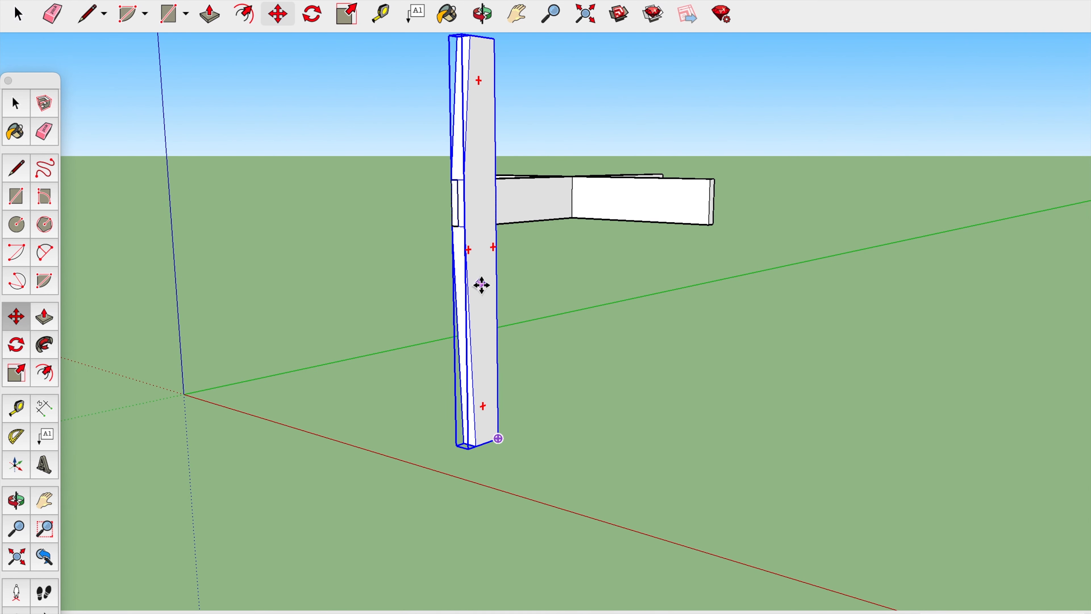
pyautogui.click(497, 438)
pyautogui.press('alt')
pyautogui.click(655, 382)
pyautogui.click(645, 378)
pyautogui.press('alt')
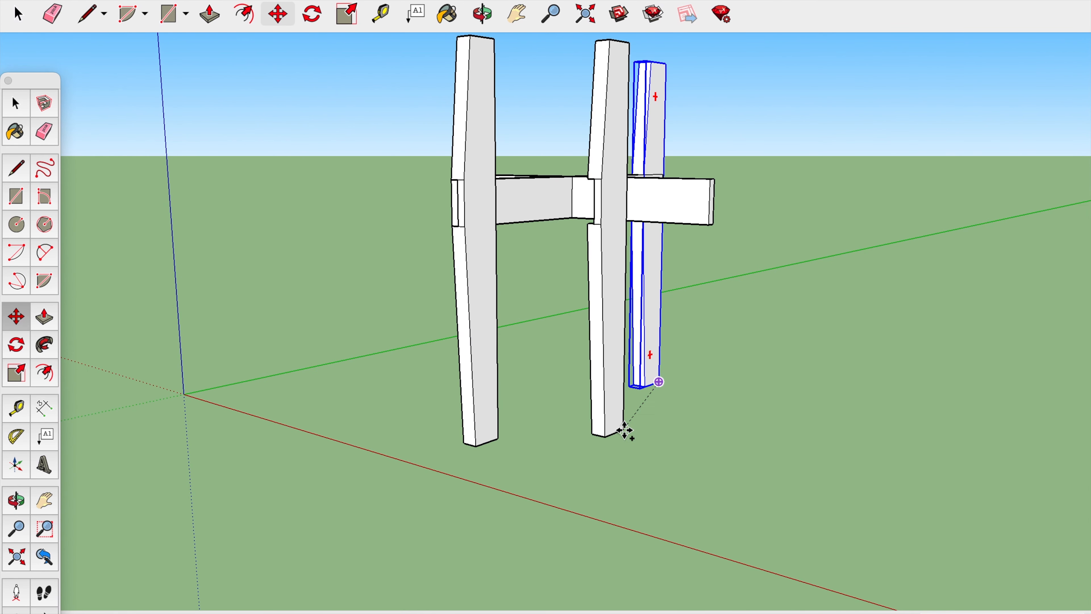
pyautogui.click(730, 429)
pyautogui.click(731, 429)
pyautogui.press('alt')
# Rotate one leg copy about its vertical axis and seat its notch on the free end of the second cross piece.
pyautogui.moveTo(477, 380); pyautogui.dragTo(444, 269, button='middle')
pyautogui.click(419, 241)
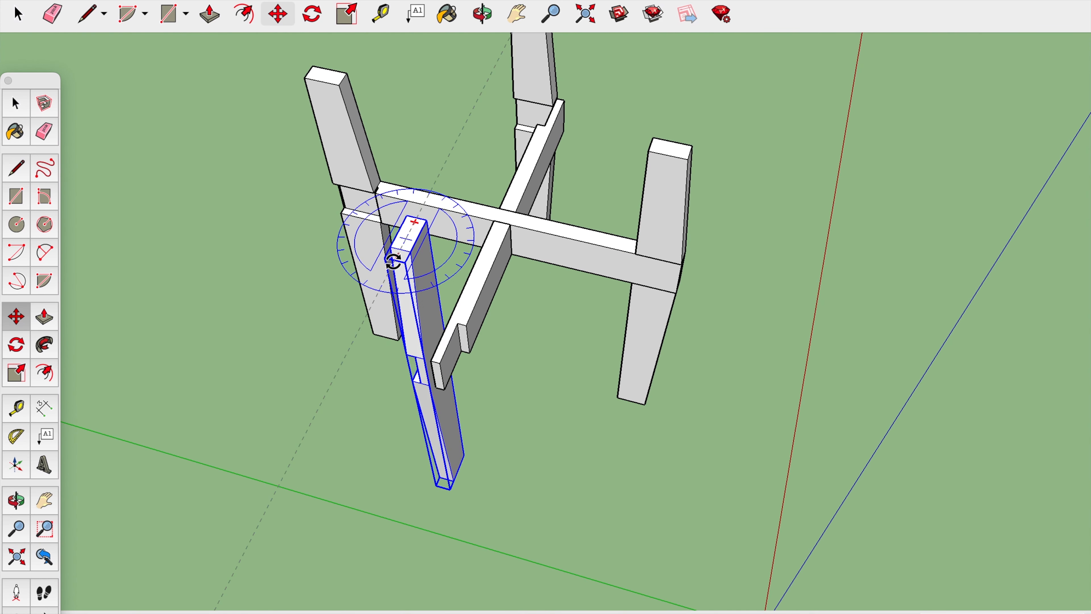
pyautogui.click(397, 258)
pyautogui.scroll(3, 397, 368)
pyautogui.click(453, 360)
pyautogui.click(485, 363)
# Fit the leg copy opposite the original leg onto the far end of the first cross piece.
pyautogui.scroll(-3, 346, 224)
pyautogui.moveTo(345, 188); pyautogui.dragTo(783, 354, button='middle')
pyautogui.press('space')
pyautogui.click(636, 247)
pyautogui.press('m')
pyautogui.scroll(3, 564, 274)
pyautogui.moveTo(564, 274); pyautogui.dragTo(765, 287, button='middle')
pyautogui.click(700, 267)
pyautogui.press('Escape')
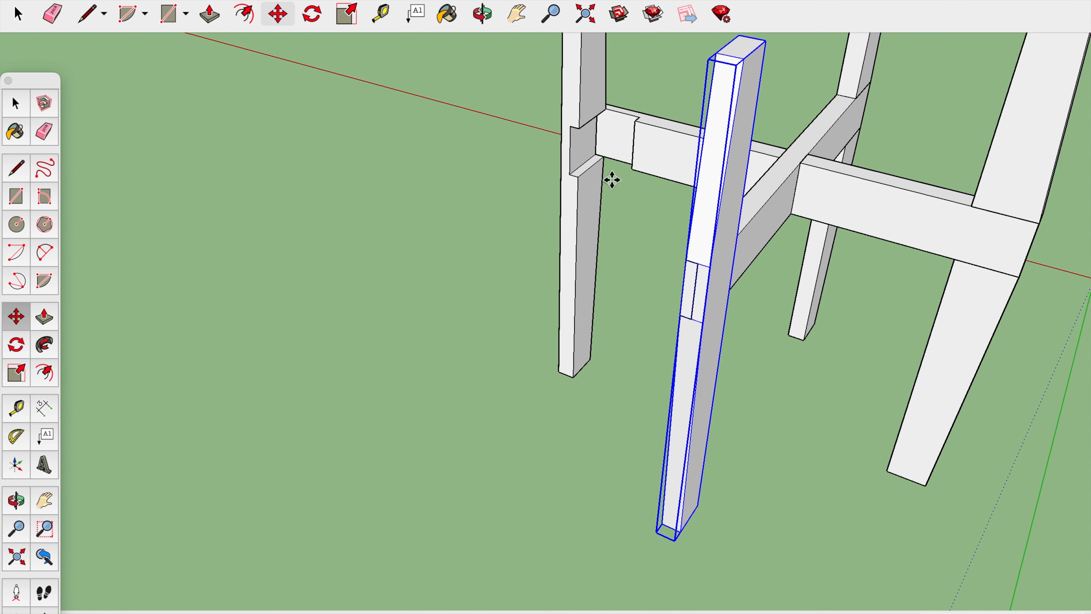
# Rotate the last unfitted leg copy about its vertical axis to line its notch up with the remaining cross piece end.
pyautogui.moveTo(611, 181); pyautogui.dragTo(641, 249, button='middle')
pyautogui.scroll(-1, 643, 245)
pyautogui.press('space')
pyautogui.click(646, 239)
pyautogui.press('m')
pyautogui.scroll(5, 649, 219)
pyautogui.click(626, 220)
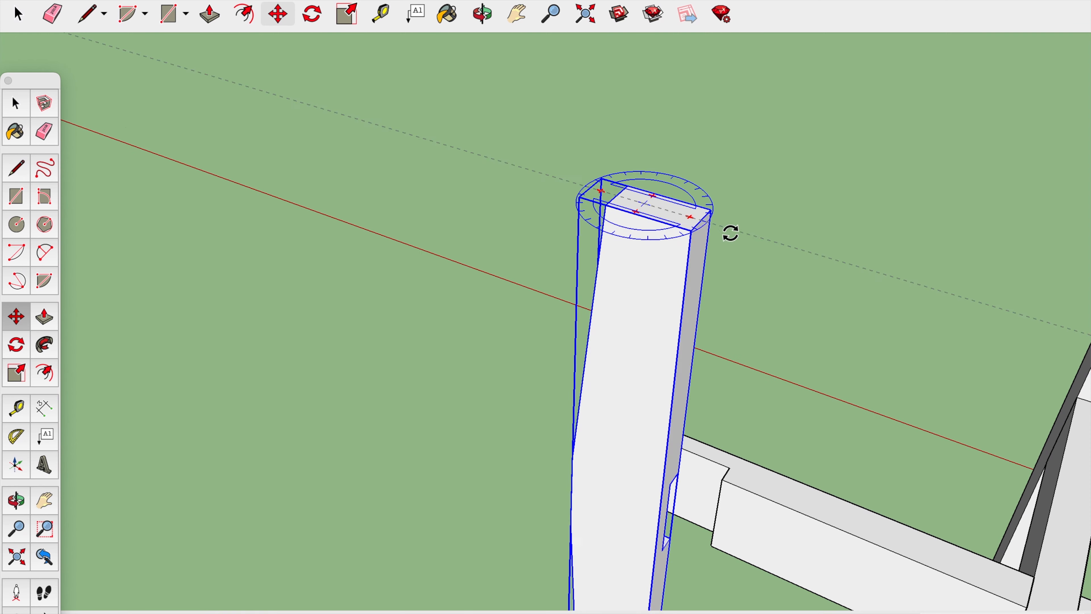
pyautogui.click(730, 228)
# Move the last leg by its notch corner so it seats on the remaining end of the second cross piece.
pyautogui.moveTo(638, 339); pyautogui.dragTo(543, 405, button='middle')
pyautogui.click(553, 368)
pyautogui.click(516, 380)
pyautogui.click(502, 378)
pyautogui.click(590, 385)
# Open a leg component, select all its geometry and paint it with the plain reddish-brown wood material.
pyautogui.scroll(-5, 597, 383)
pyautogui.moveTo(597, 383); pyautogui.dragTo(574, 449, button='middle')
pyautogui.press('space')
pyautogui.click(574, 449)
pyautogui.press('super+a')
pyautogui.scroll(5, 499, 371)
pyautogui.click(15, 132)
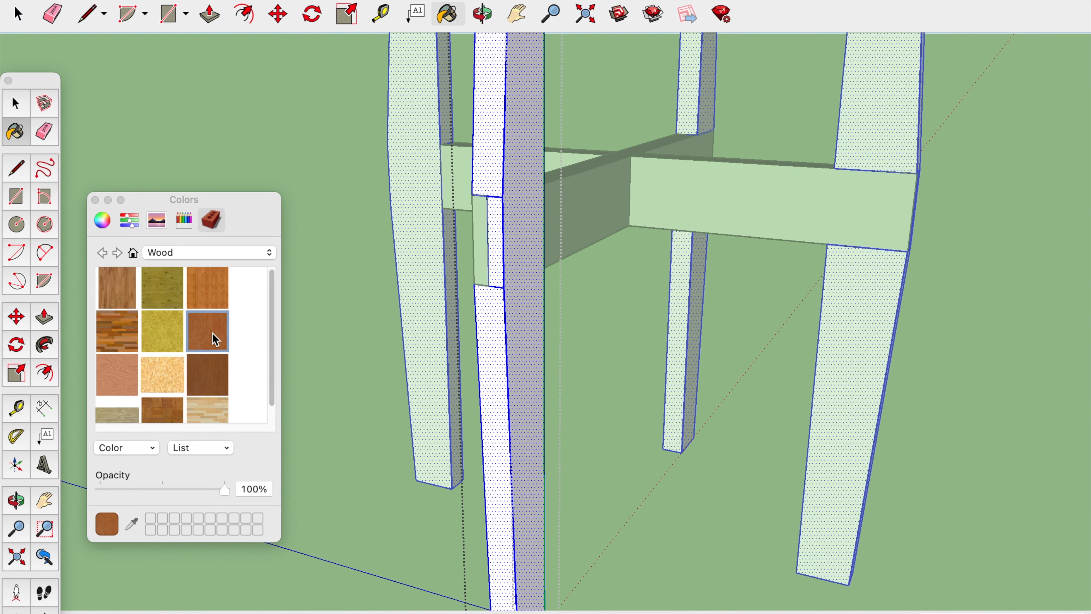
pyautogui.click(543, 280)
# Open each cross piece in turn, paint all its faces with the same reddish-brown wood, and close the component.
pyautogui.press('space')
pyautogui.tripleClick(604, 226)
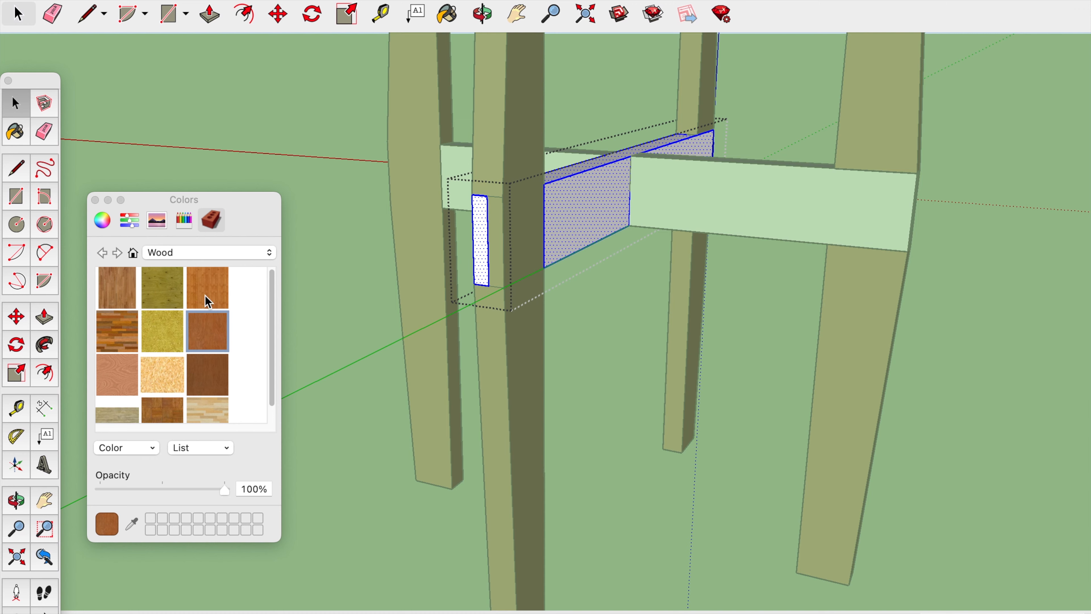
pyautogui.click(24, 130)
pyautogui.click(627, 186)
pyautogui.press('space')
pyautogui.tripleClick(554, 202)
pyautogui.press('b')
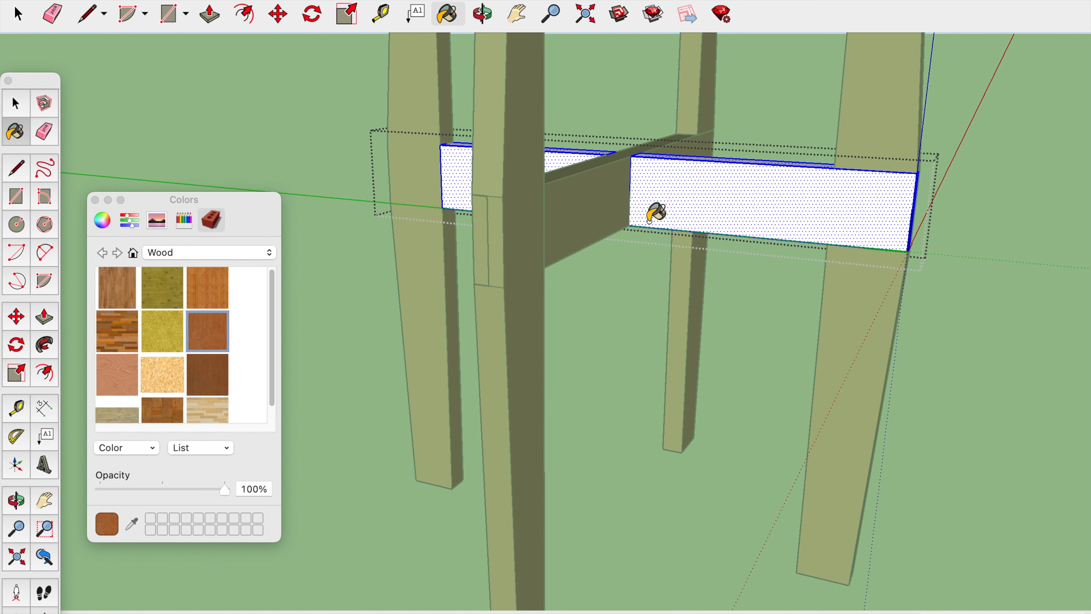
pyautogui.click(652, 207)
pyautogui.press('space')
pyautogui.click(614, 406)
# Move the human scale figure over to the stand to compare their sizes.
pyautogui.moveTo(616, 381); pyautogui.dragTo(624, 351, button='middle')
pyautogui.scroll(-3, 608, 366)
pyautogui.keyDown('shift'); pyautogui.moveTo(547, 340); pyautogui.dragTo(670, 338, button='middle'); pyautogui.keyUp('shift')
pyautogui.scroll(-5, 831, 150)
pyautogui.keyDown('shift'); pyautogui.moveTo(835, 117); pyautogui.dragTo(638, 308, button='middle'); pyautogui.keyUp('shift')
pyautogui.click(638, 307)
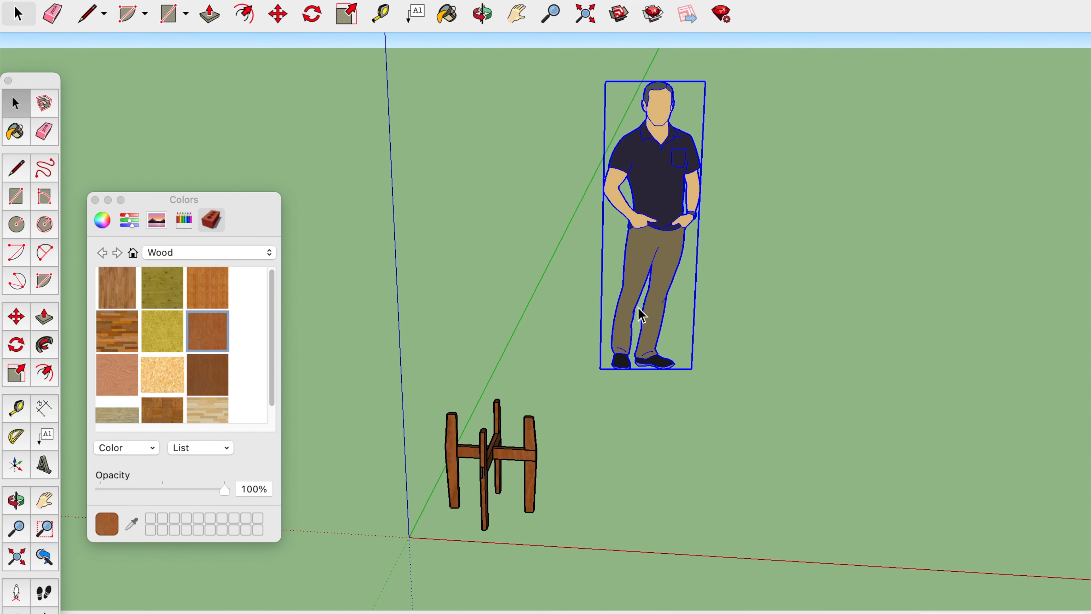
pyautogui.press('m')
pyautogui.moveTo(601, 370); pyautogui.dragTo(446, 445)
pyautogui.moveTo(490, 439); pyautogui.dragTo(646, 418, button='middle')
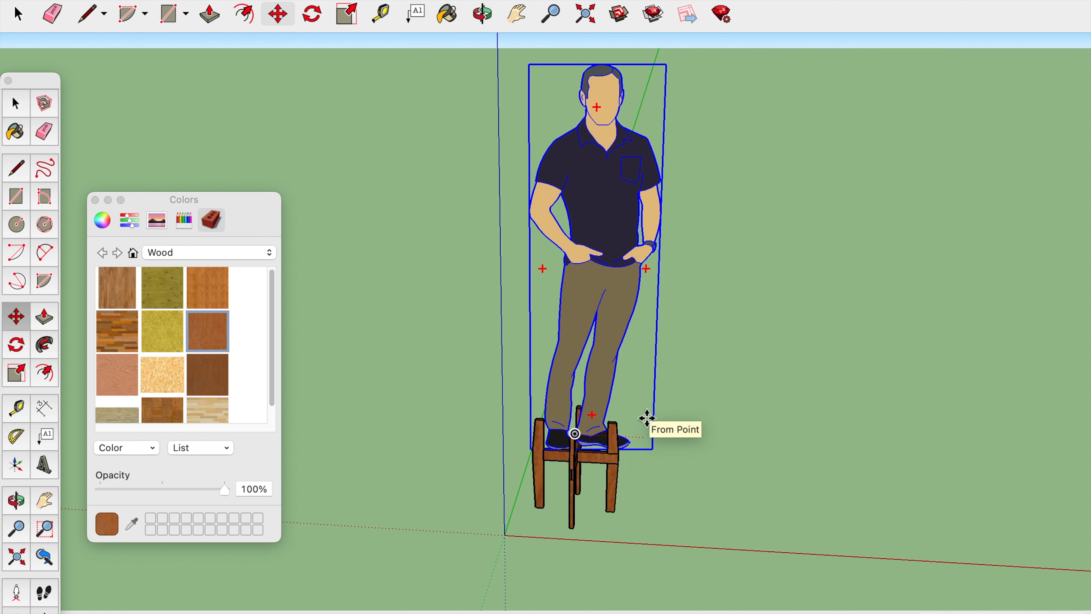